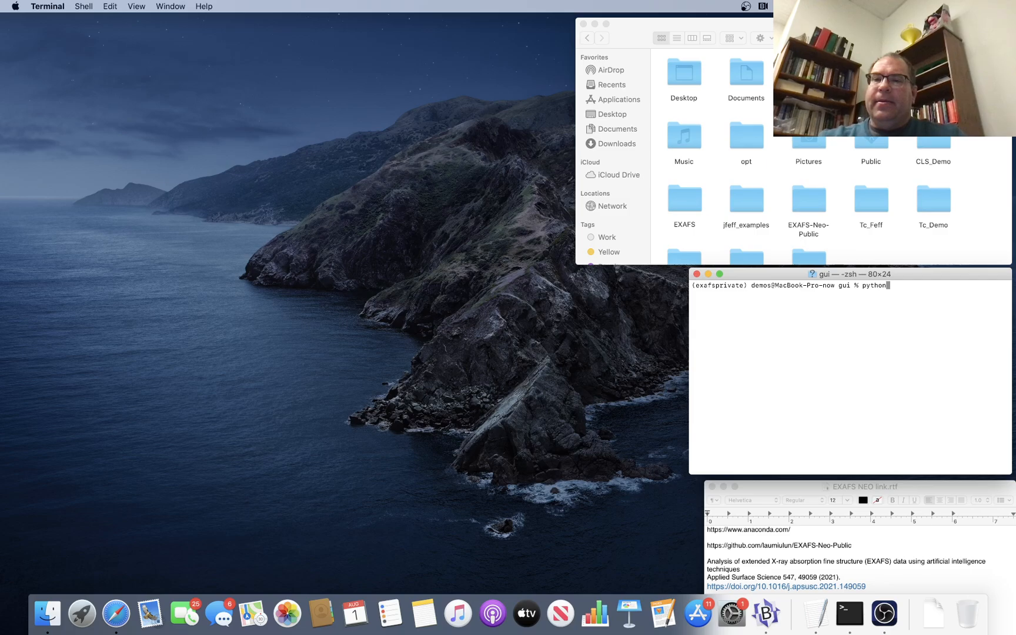
# Launch XAFS_GUI.py with python3 from the gui directory and dismiss the startup warning.
pyautogui.write('3 ')
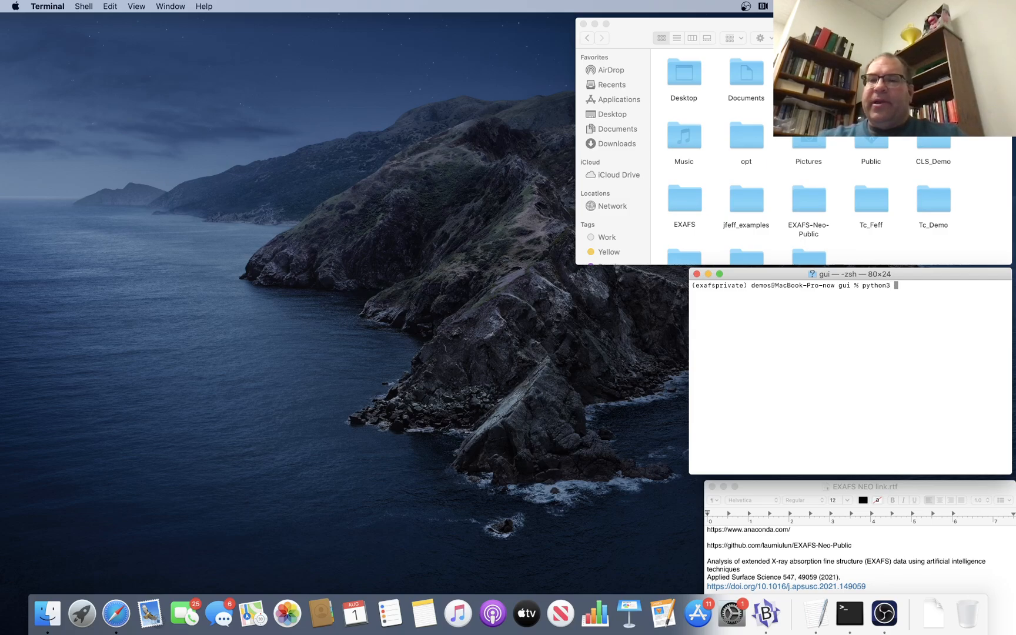
pyautogui.write('XA')
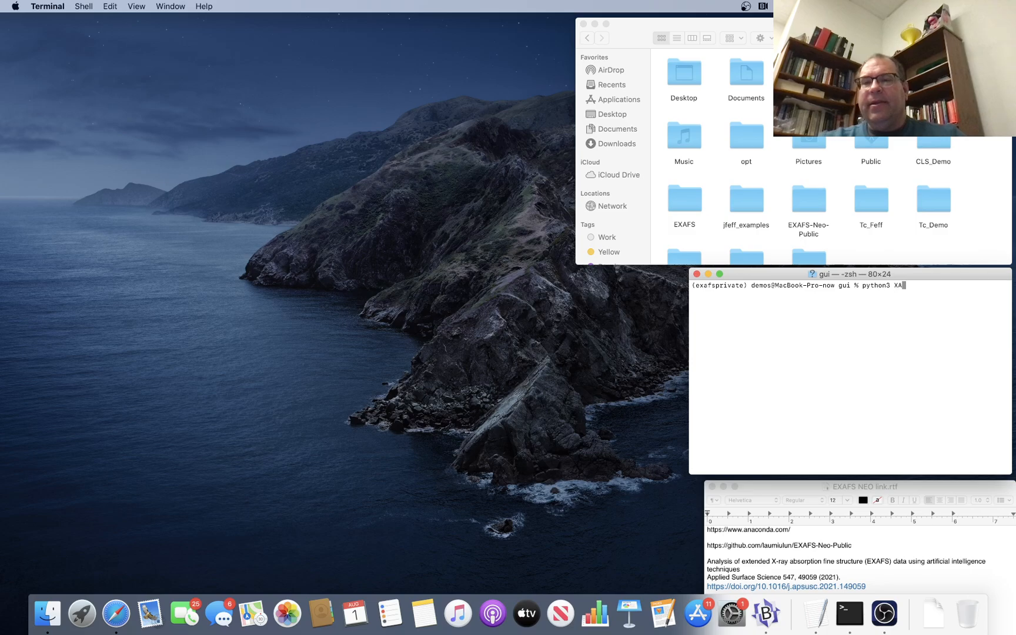
pyautogui.press('Tab')
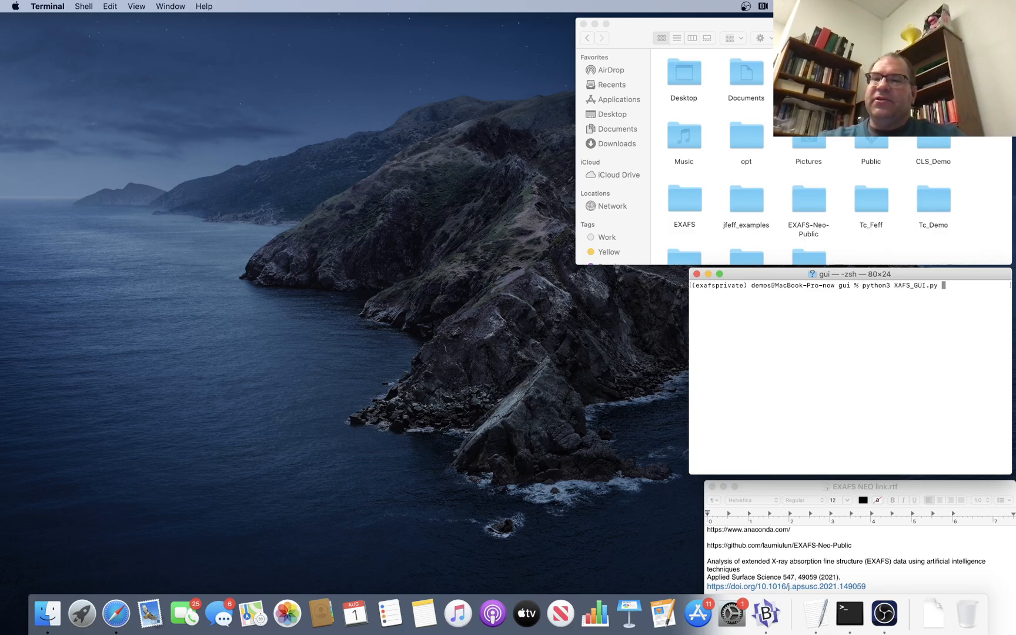
pyautogui.press('Return')
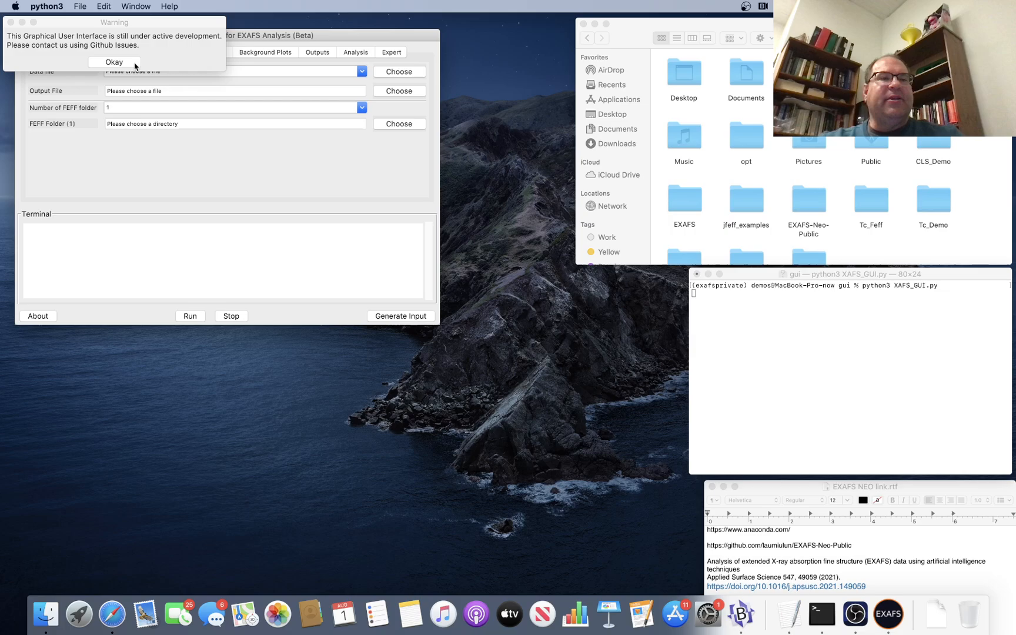
pyautogui.click(134, 63)
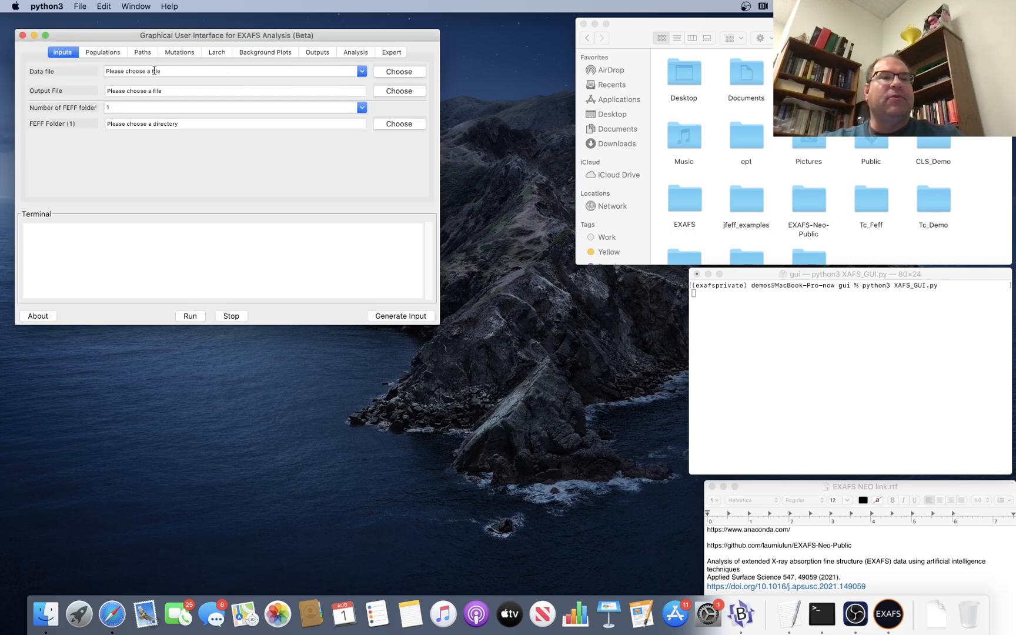
# Load TcCl6.xmu from the Tc_Demo folder as the data file.
pyautogui.click(399, 75)
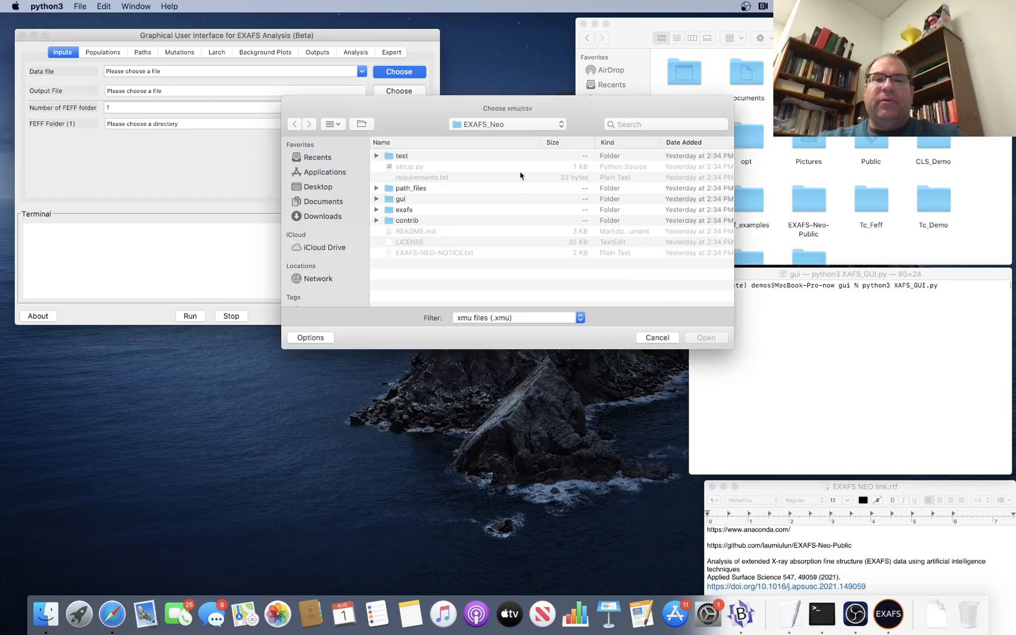
pyautogui.click(521, 125)
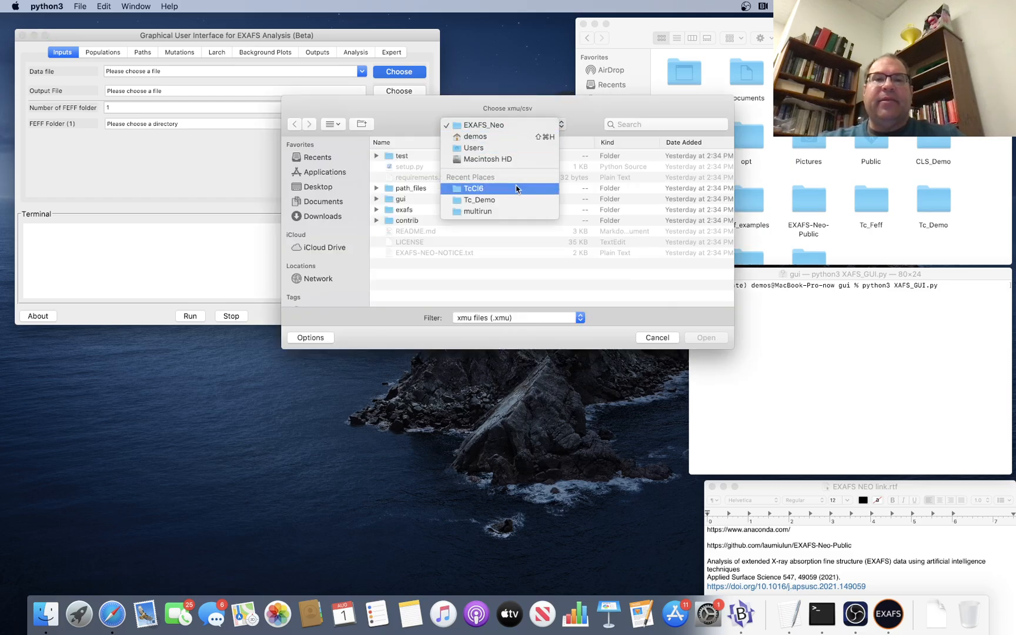
pyautogui.click(512, 200)
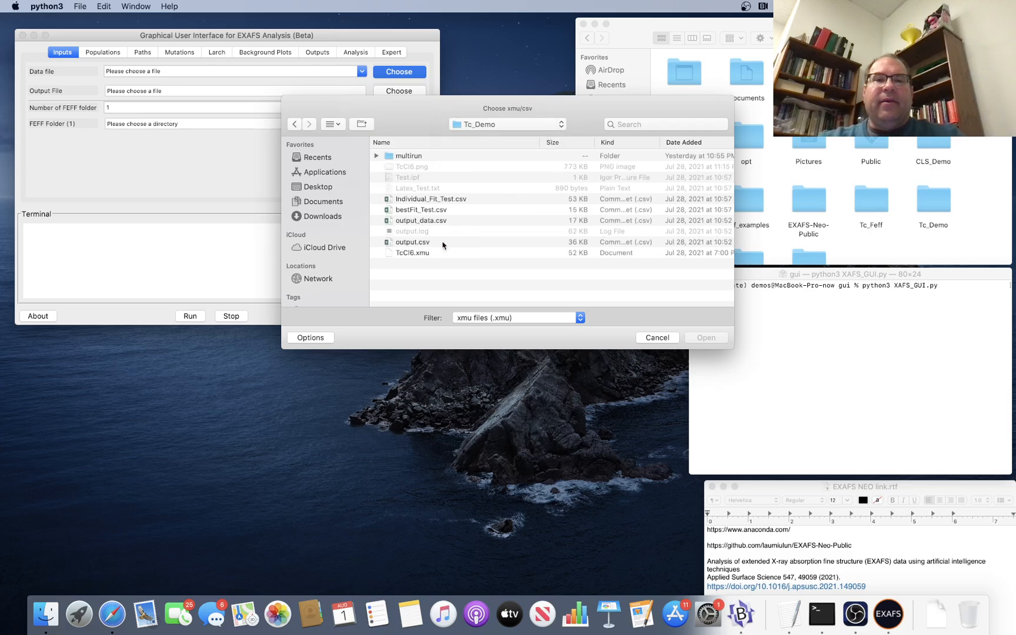
pyautogui.click(418, 255)
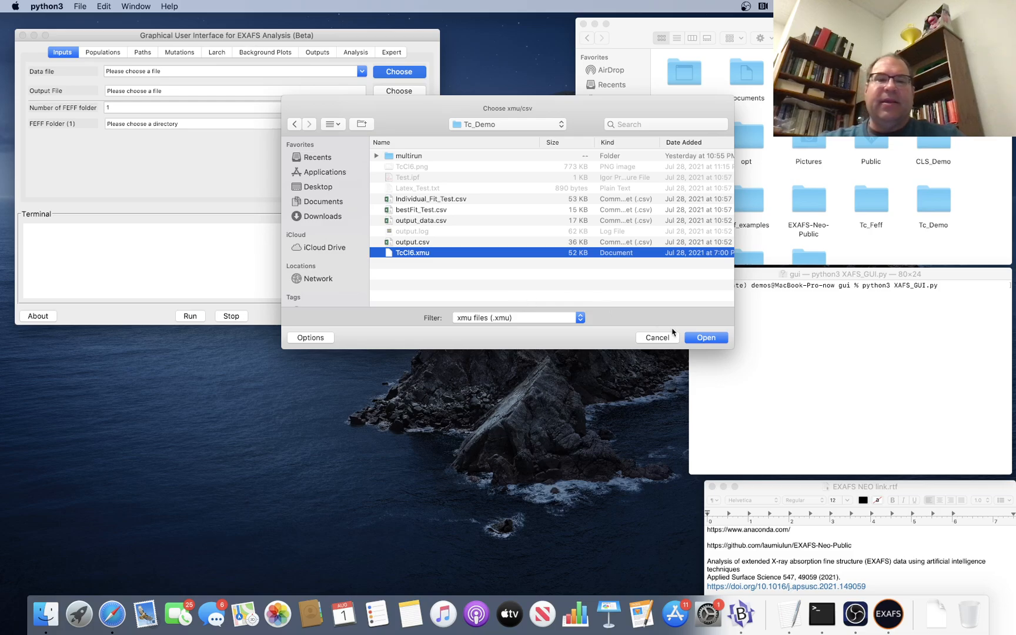
pyautogui.click(706, 338)
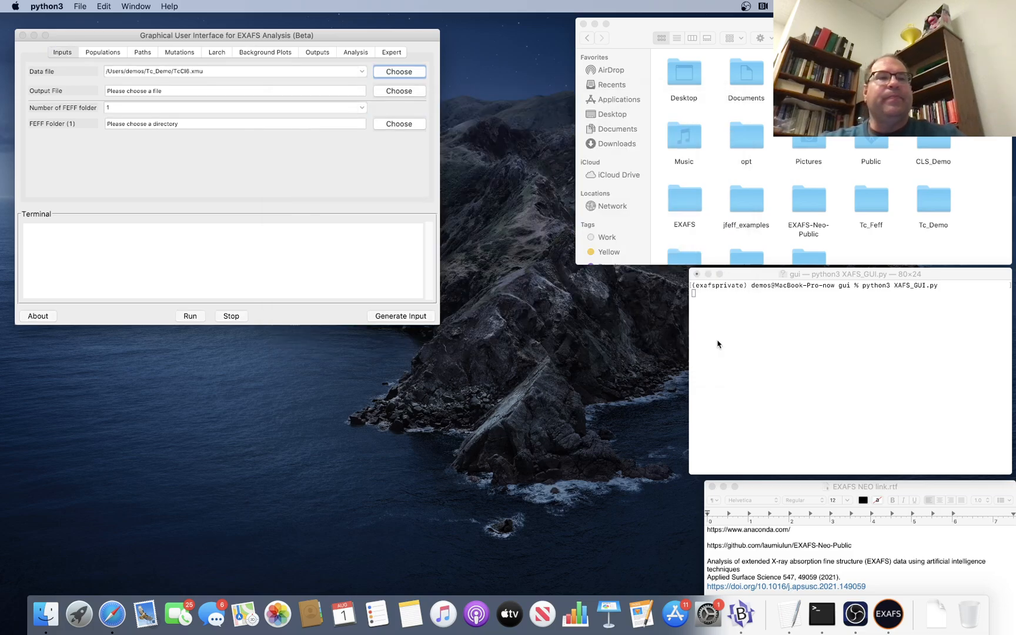
# Set the output file to "output" in CSV format, inside a new path_optimization folder created within Tc_Demo.
pyautogui.click(398, 91)
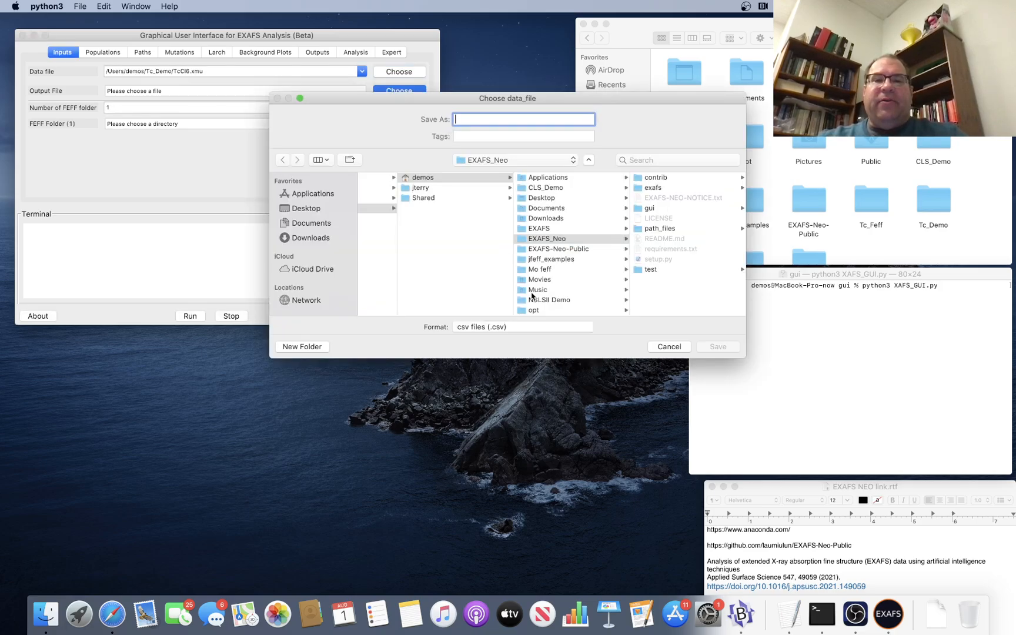
pyautogui.click(520, 161)
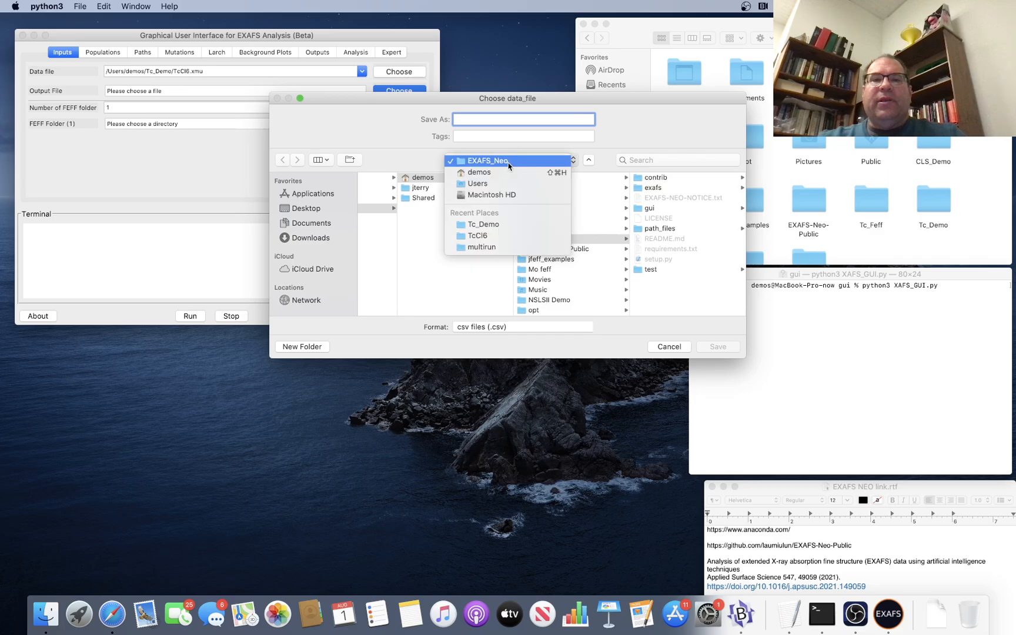
pyautogui.click(505, 225)
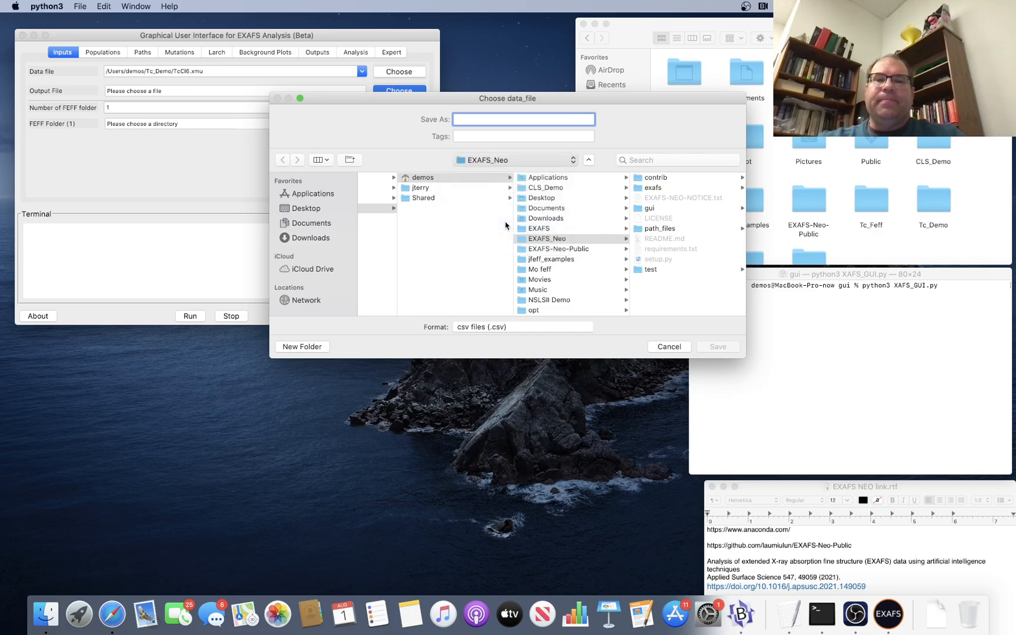
pyautogui.click(317, 347)
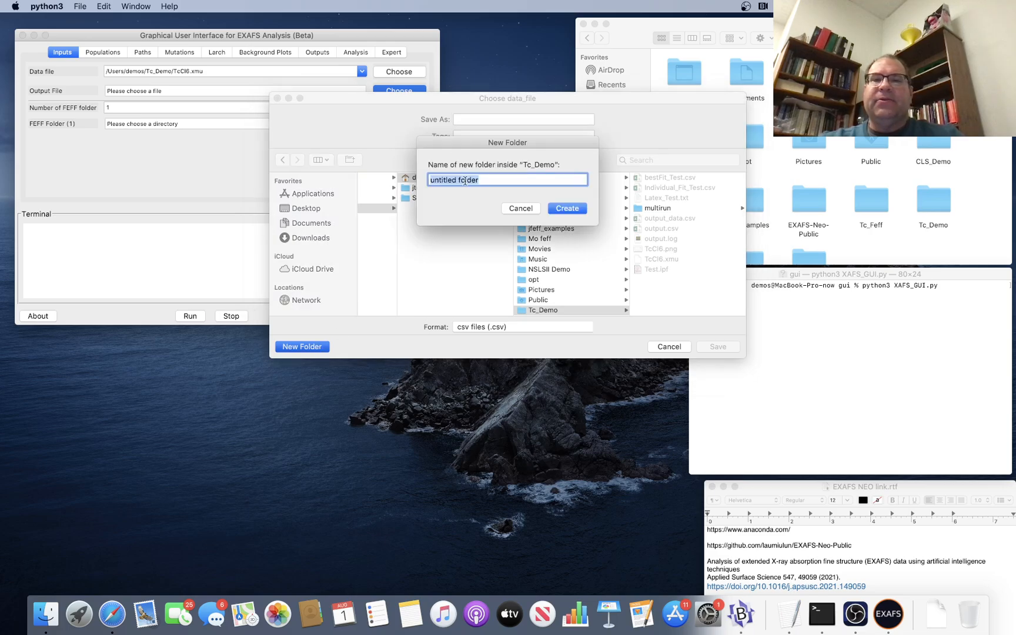
pyautogui.write('path')
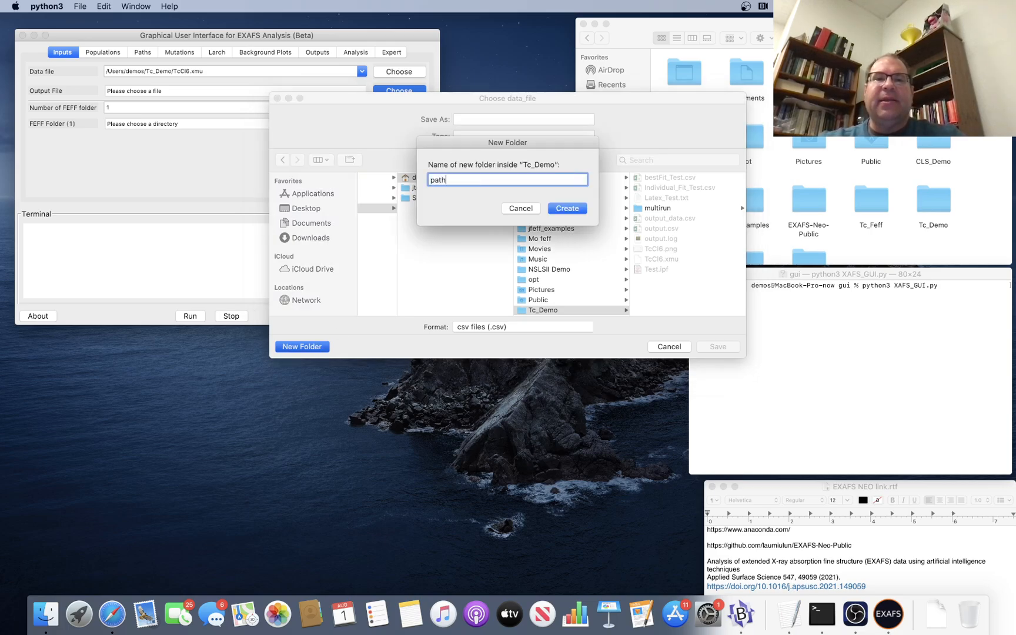
pyautogui.write('_optimization')
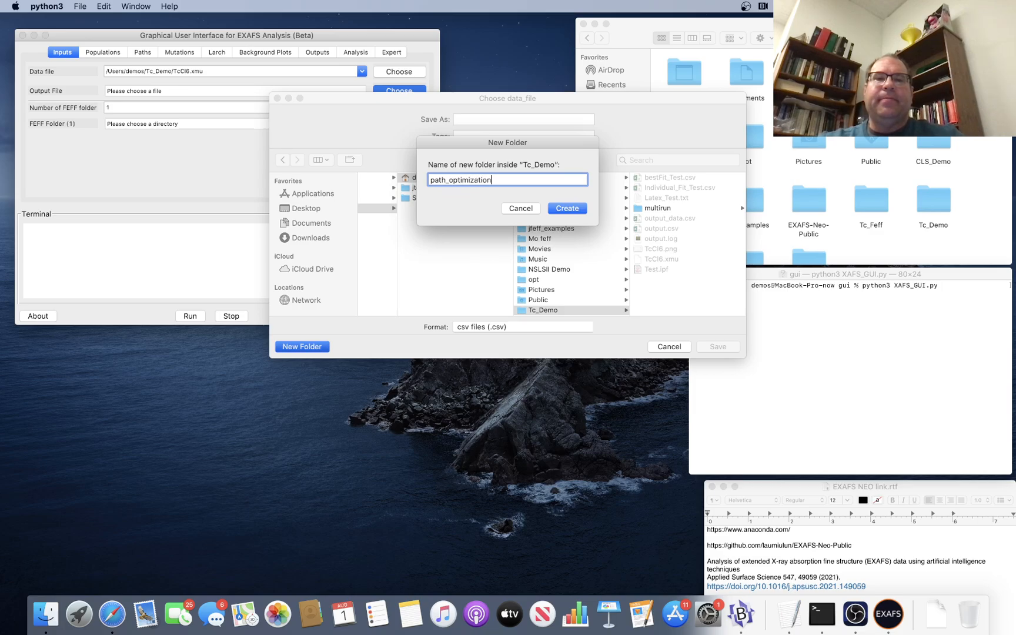
pyautogui.press('Return')
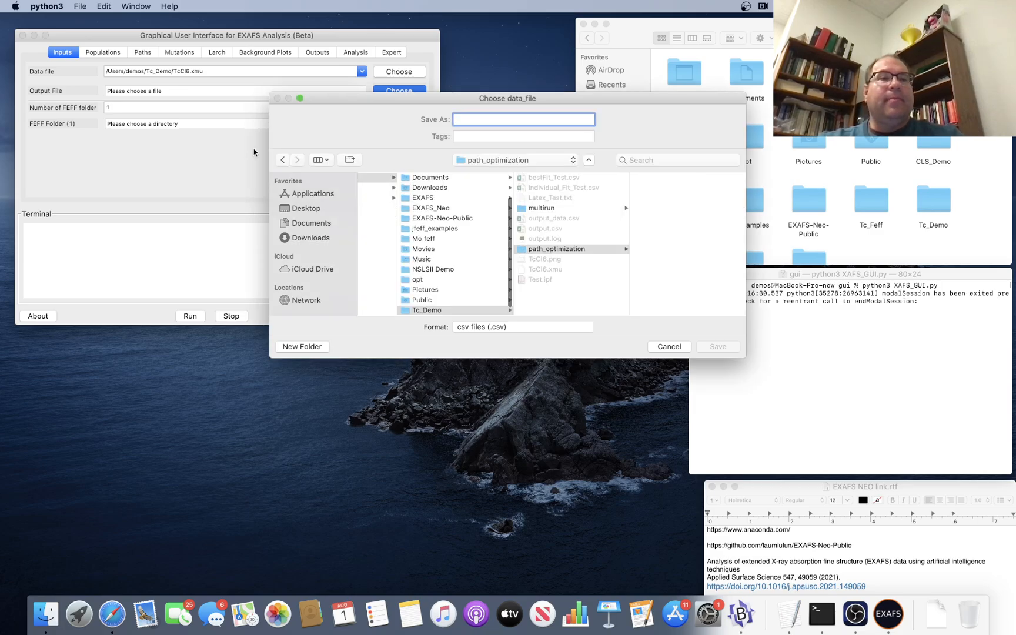
pyautogui.write('output')
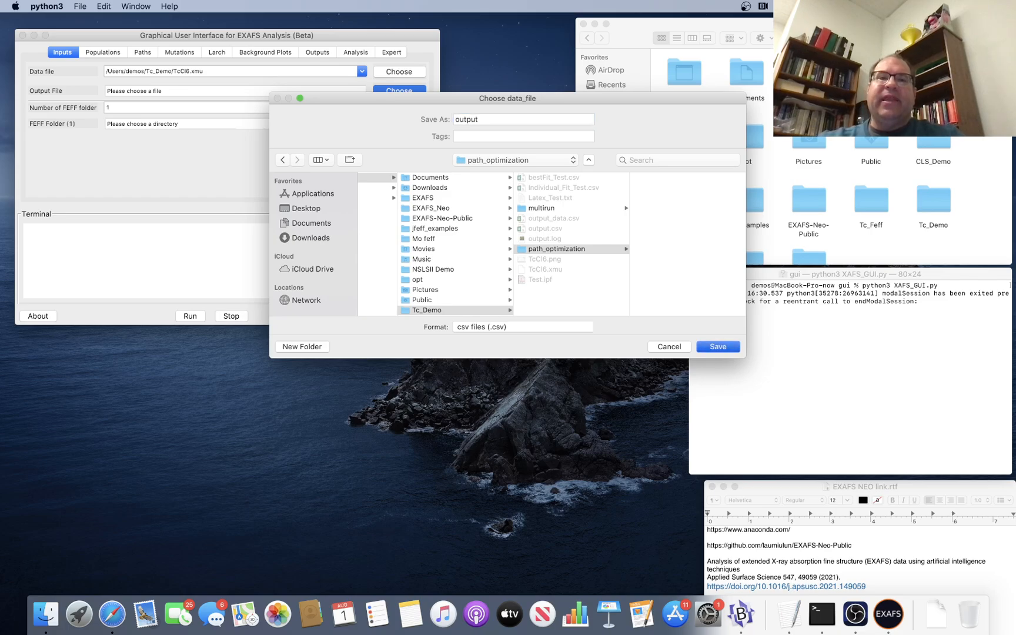
pyautogui.press('Return')
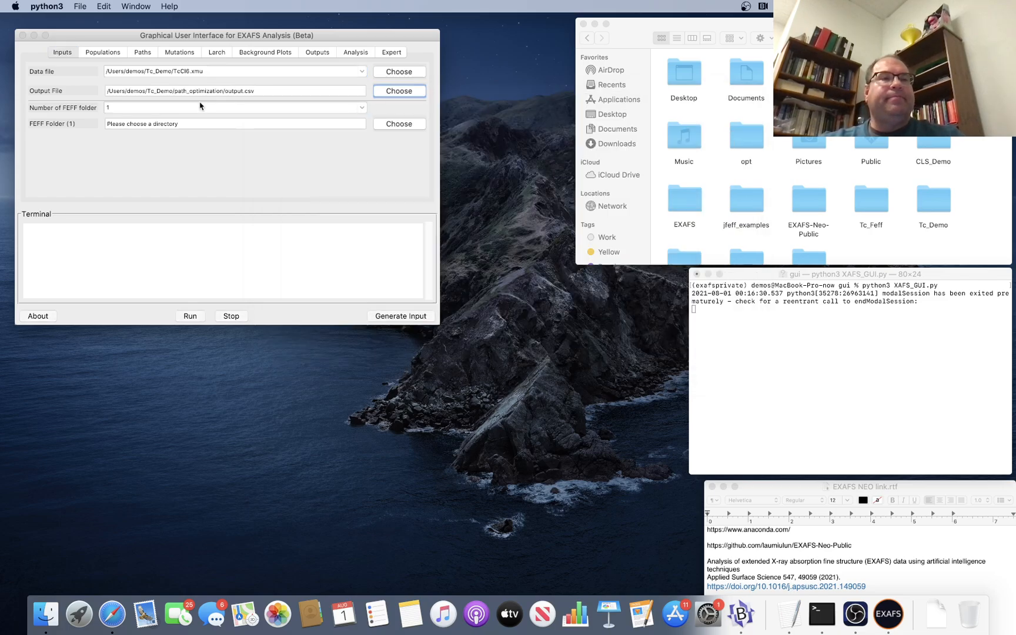
# Set FEFF Folder (1) to the recently used TcCl6 folder.
pyautogui.click(410, 125)
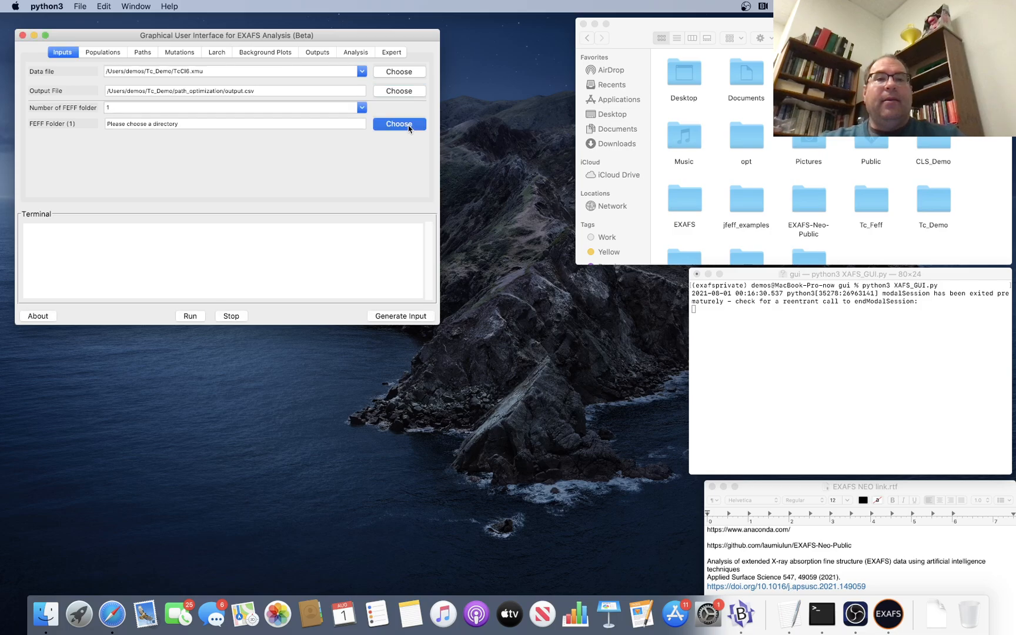
pyautogui.click(472, 108)
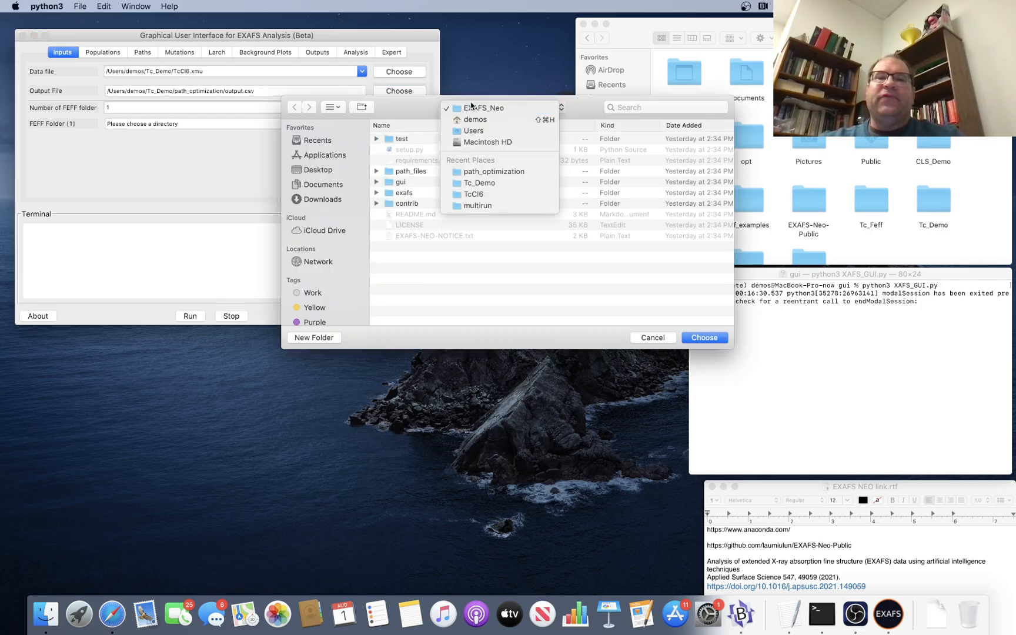
pyautogui.click(499, 200)
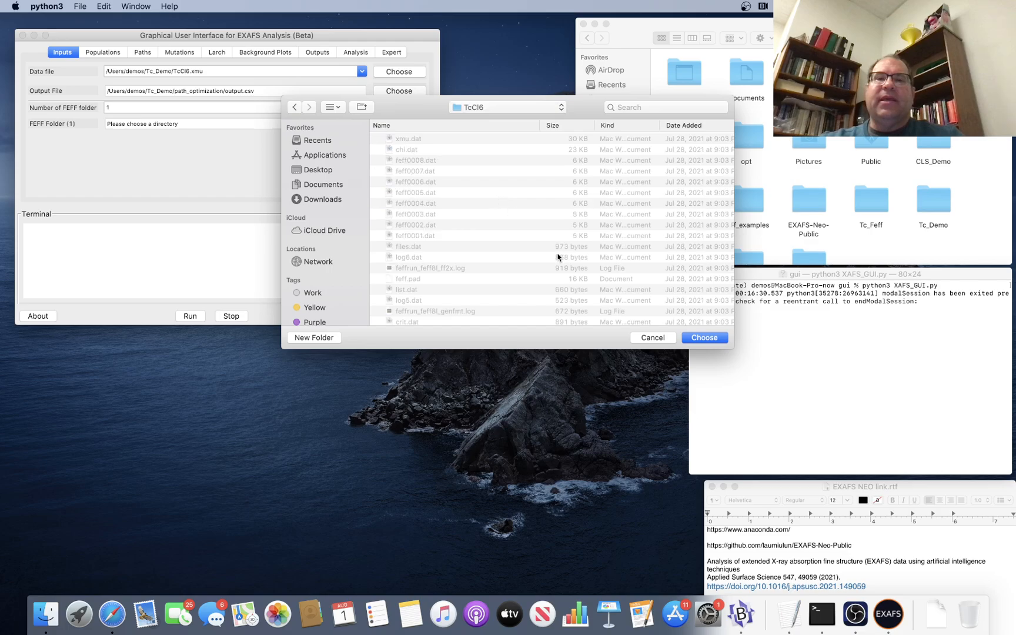
pyautogui.scroll(-10, 557, 257)
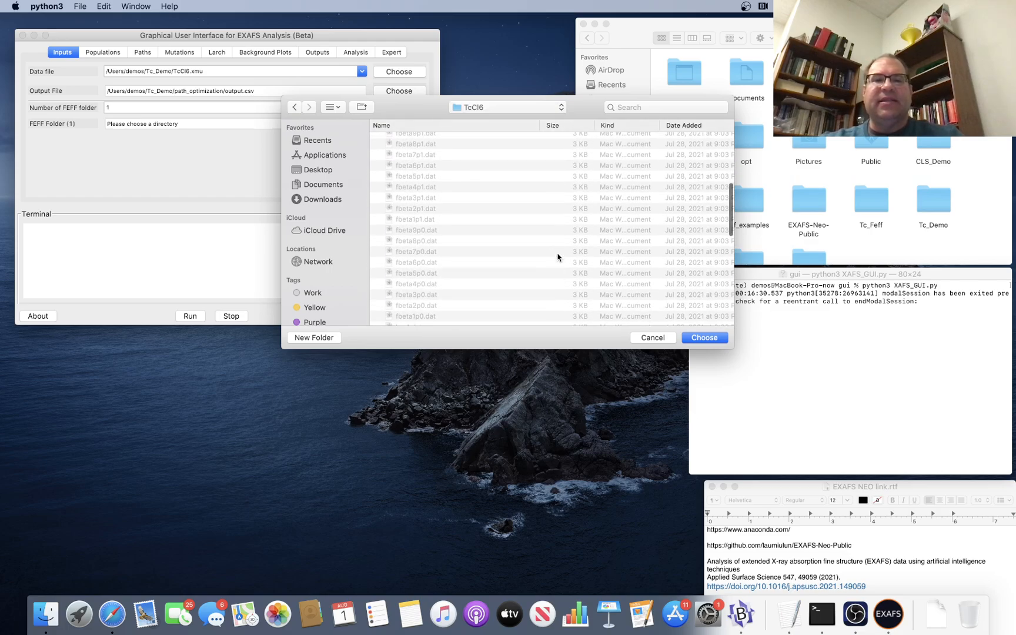
pyautogui.scroll(-5, 557, 257)
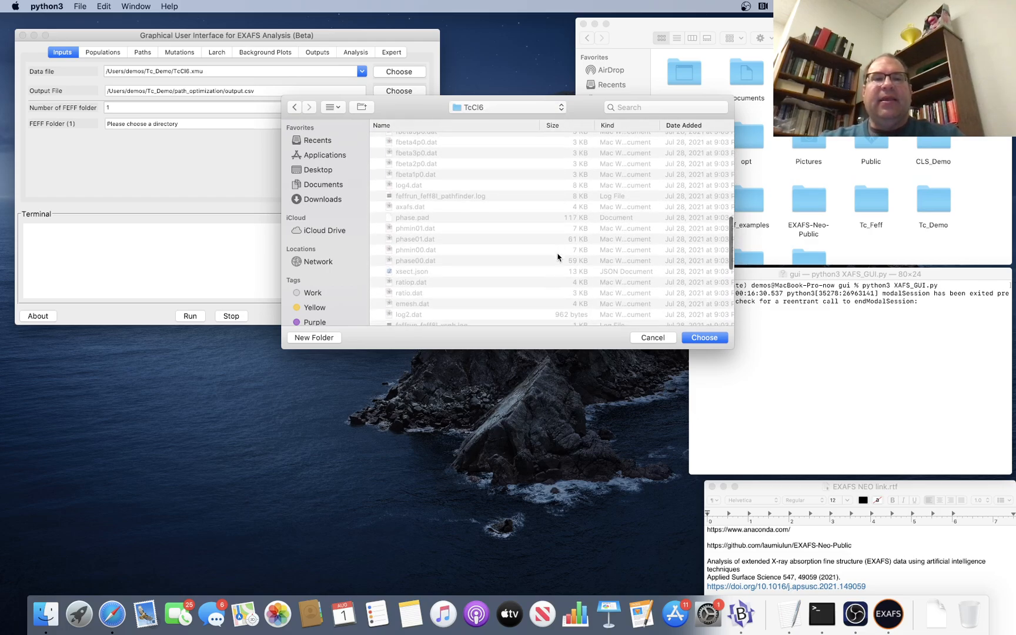
pyautogui.click(700, 338)
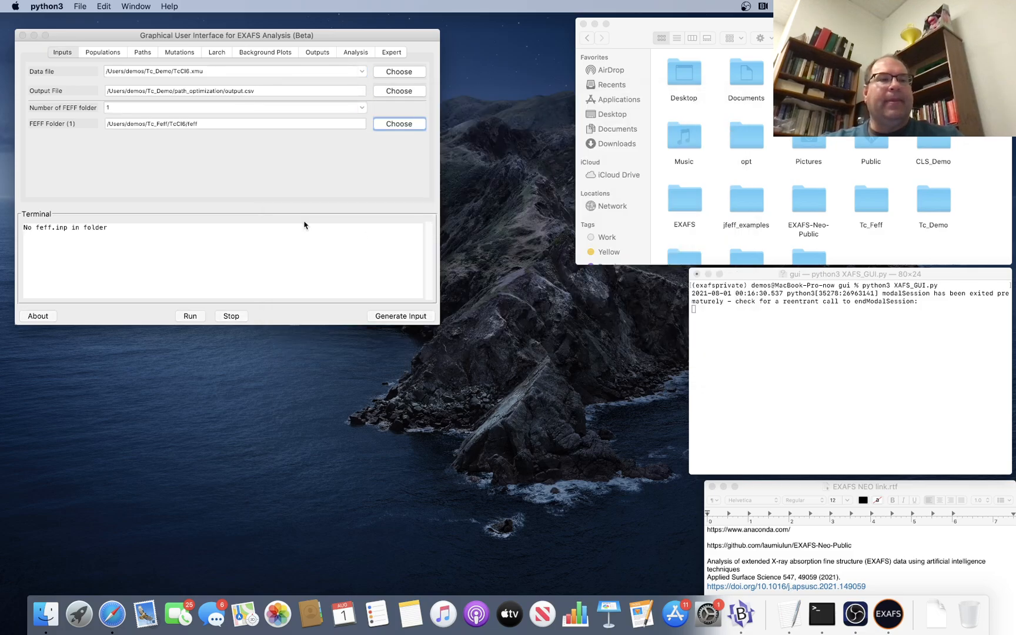
# Enlarge the EXAFS analysis window, enable Path Optimize in the path settings, and select the Pathlist Folder (1) entry.
pyautogui.click(111, 54)
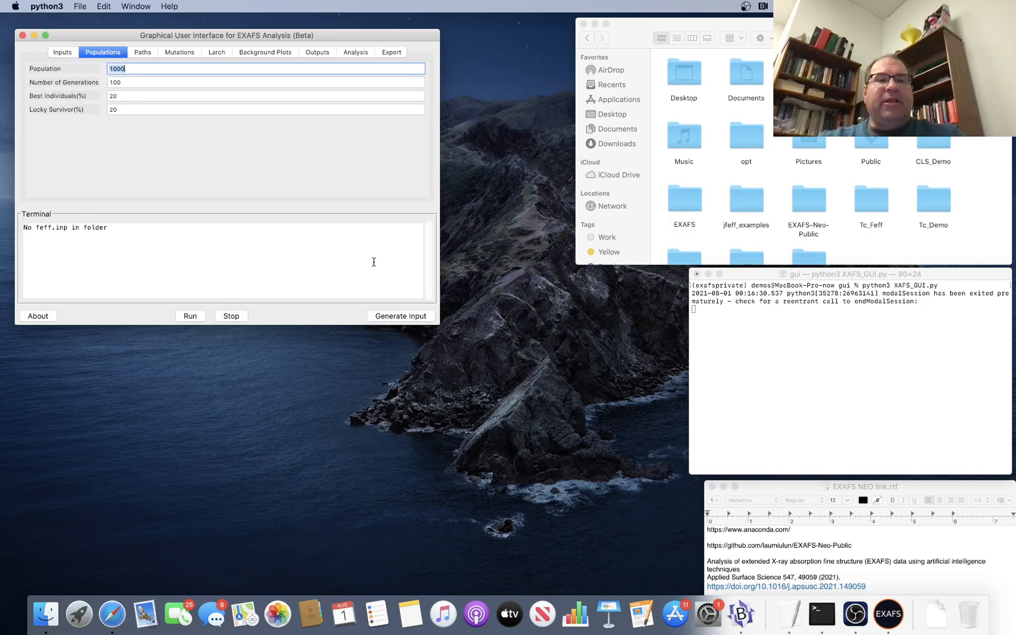
pyautogui.moveTo(438, 322); pyautogui.dragTo(680, 475)
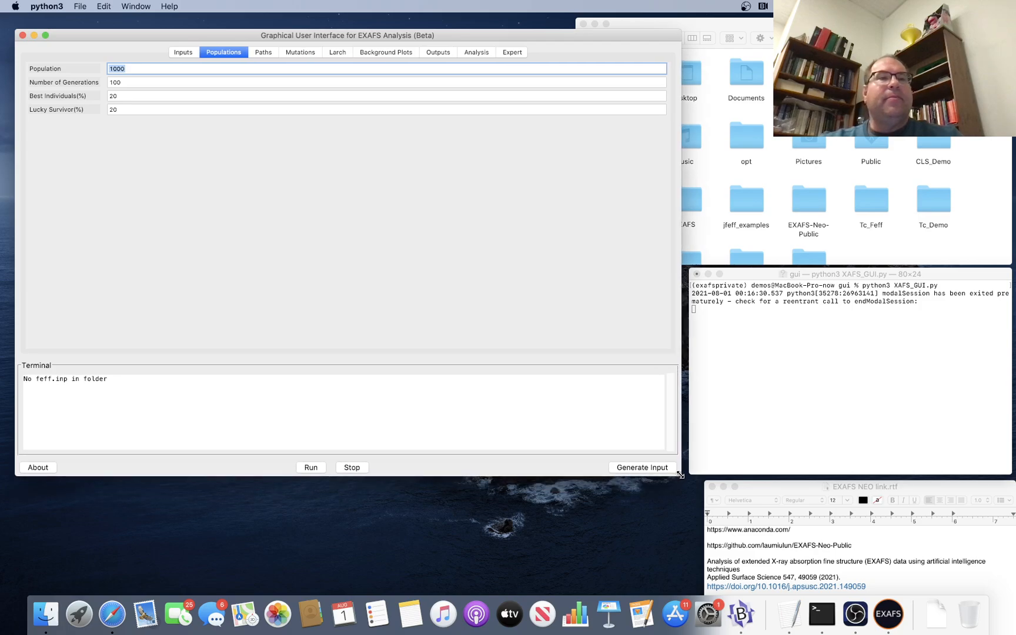
pyautogui.click(260, 54)
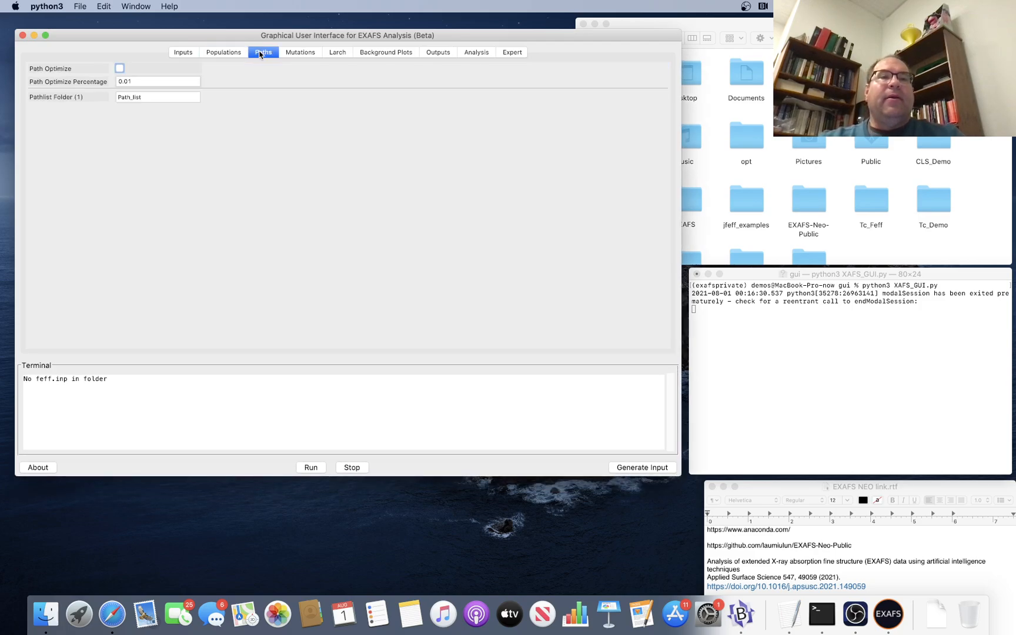
pyautogui.click(119, 69)
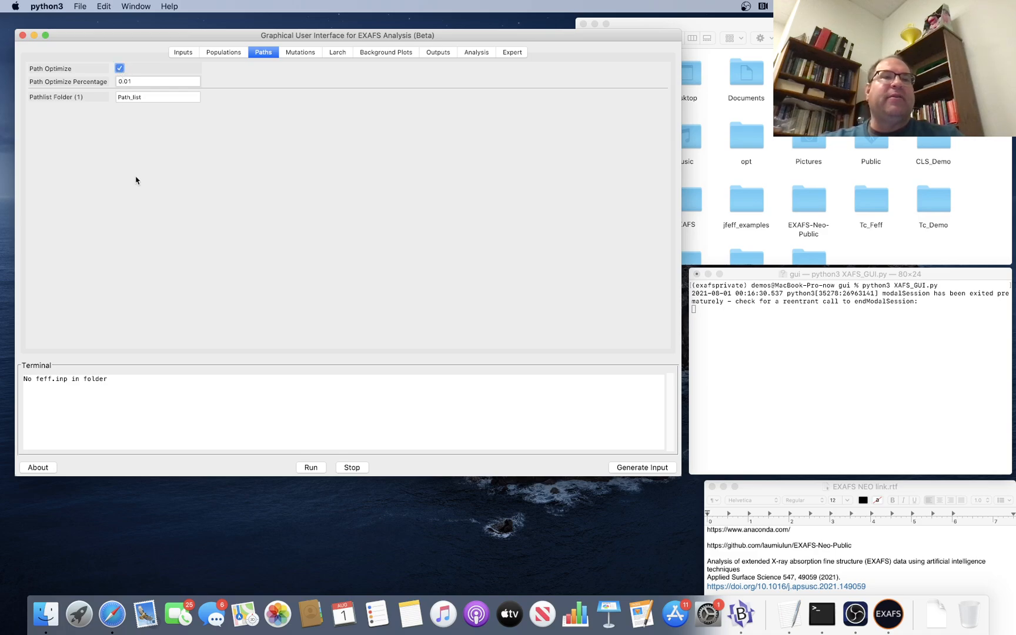
pyautogui.doubleClick(150, 96)
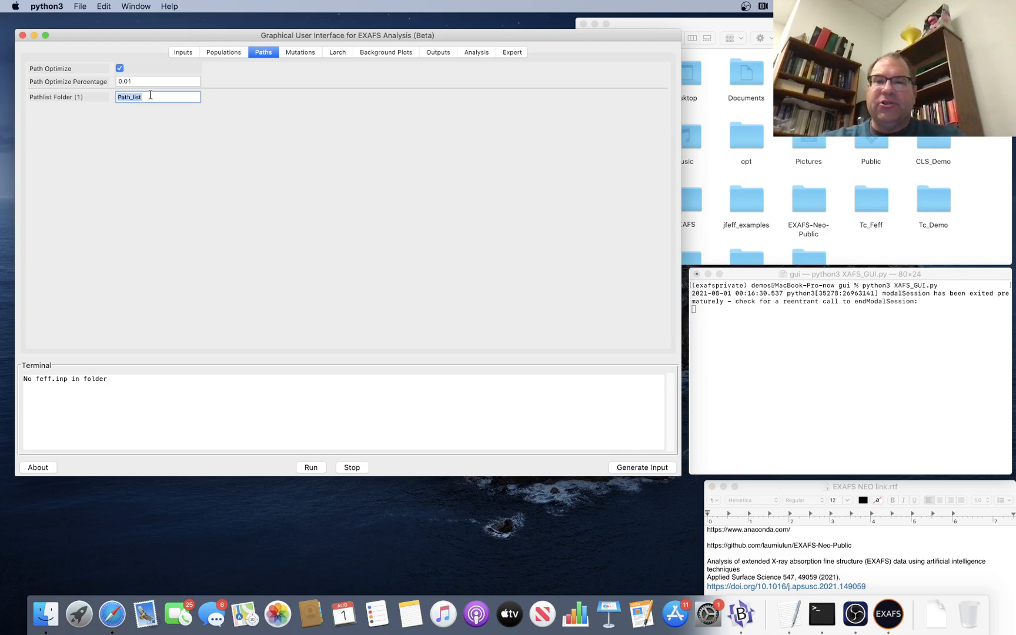
# Switch to Finder, open paths.dat from the Tc_Feff/TcCl6 folder in BBEdit, examine its scattering paths, and close the file.
pyautogui.doubleClick(865, 211)
pyautogui.doubleClick(756, 79)
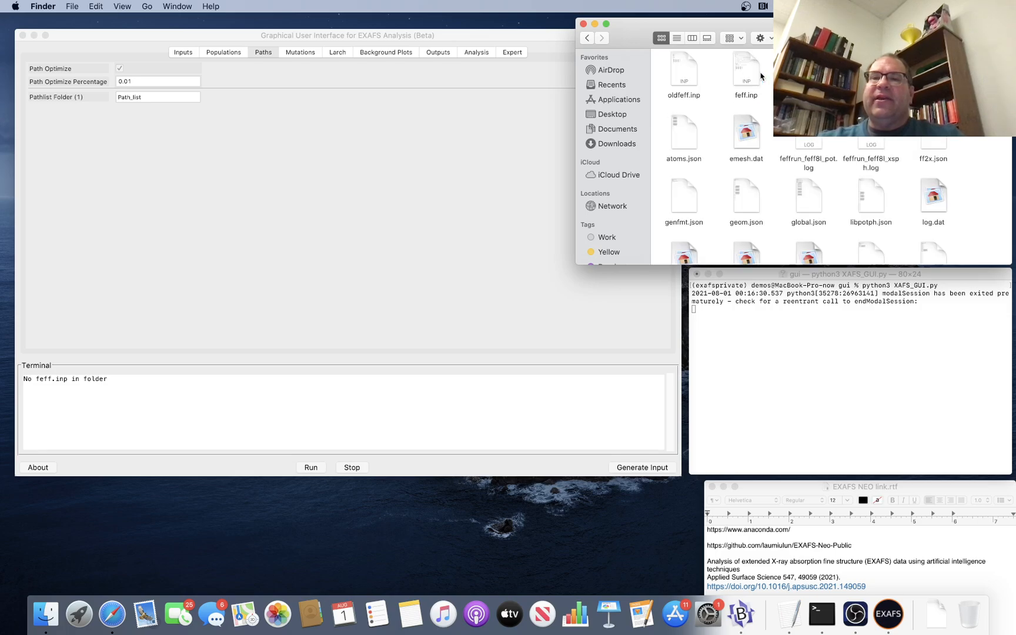
pyautogui.click(676, 38)
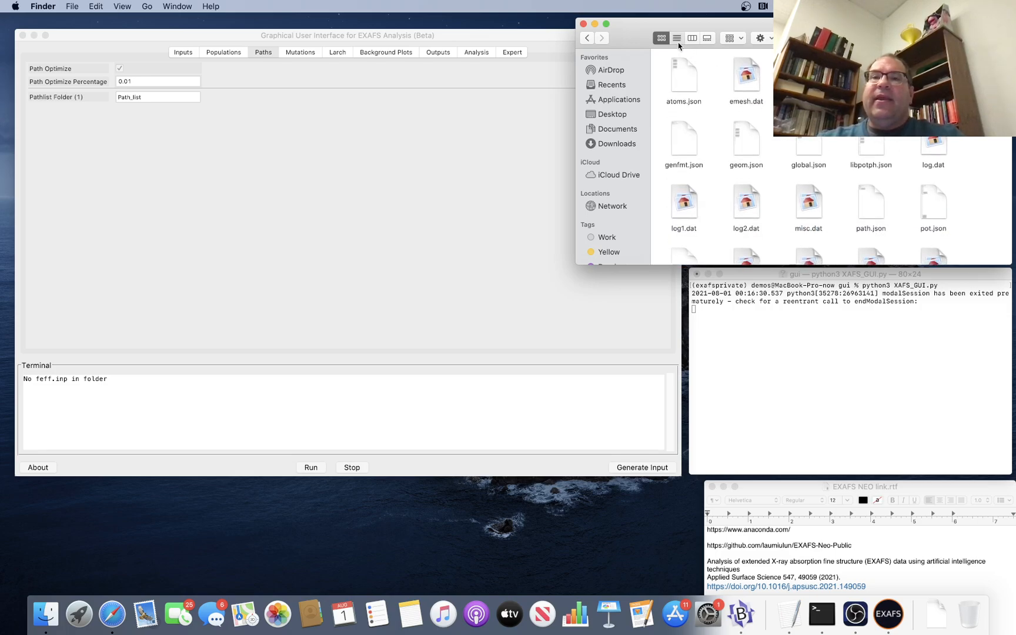
pyautogui.scroll(-2, 791, 191)
pyautogui.scroll(-10, 791, 192)
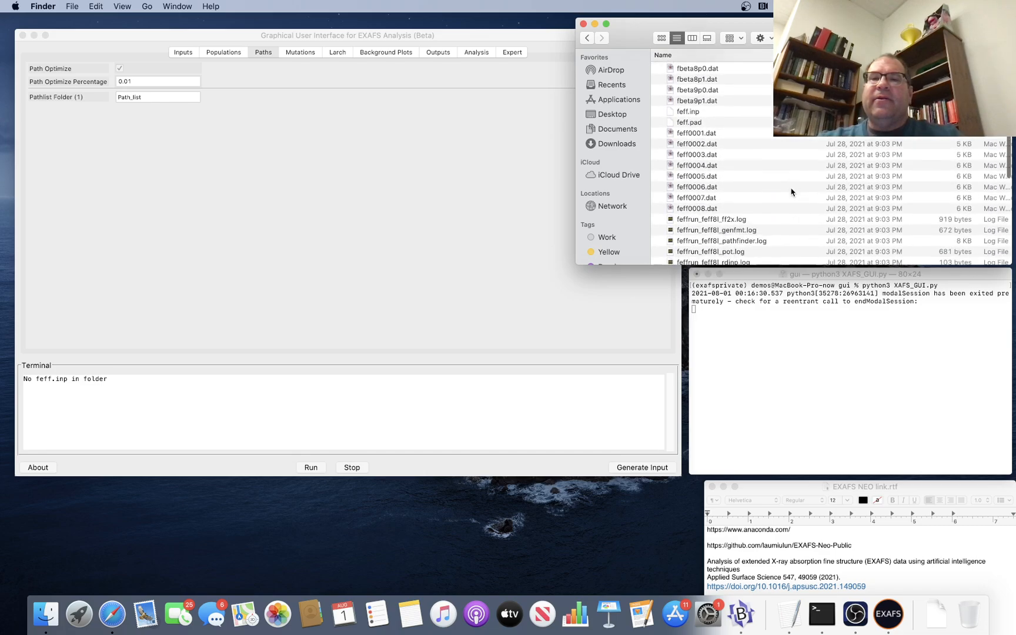
pyautogui.scroll(-10, 791, 191)
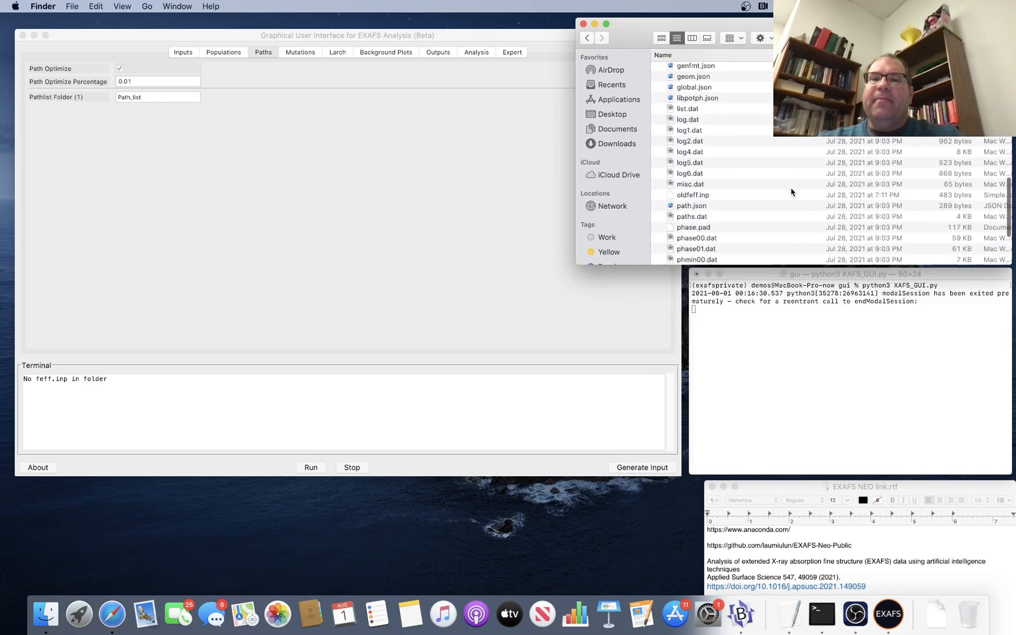
pyautogui.click(700, 169)
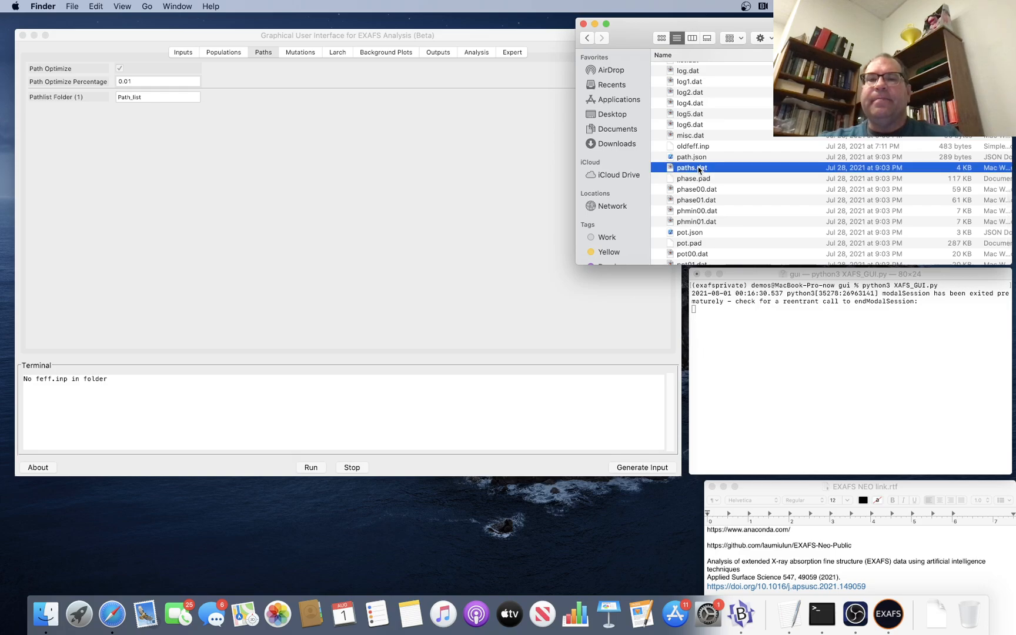
pyautogui.moveTo(700, 170); pyautogui.dragTo(741, 613)
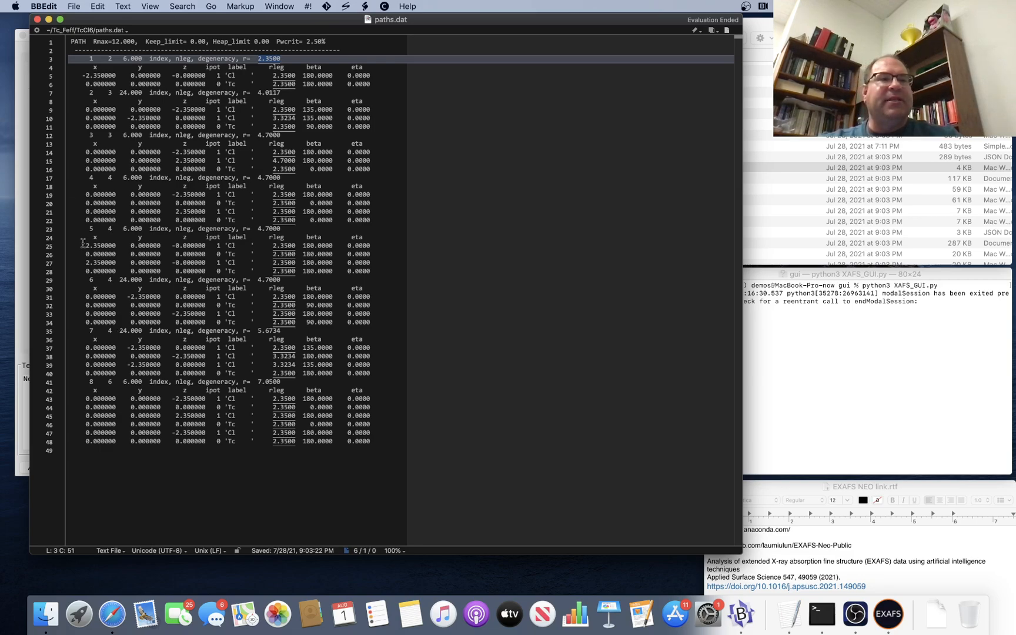
pyautogui.click(38, 20)
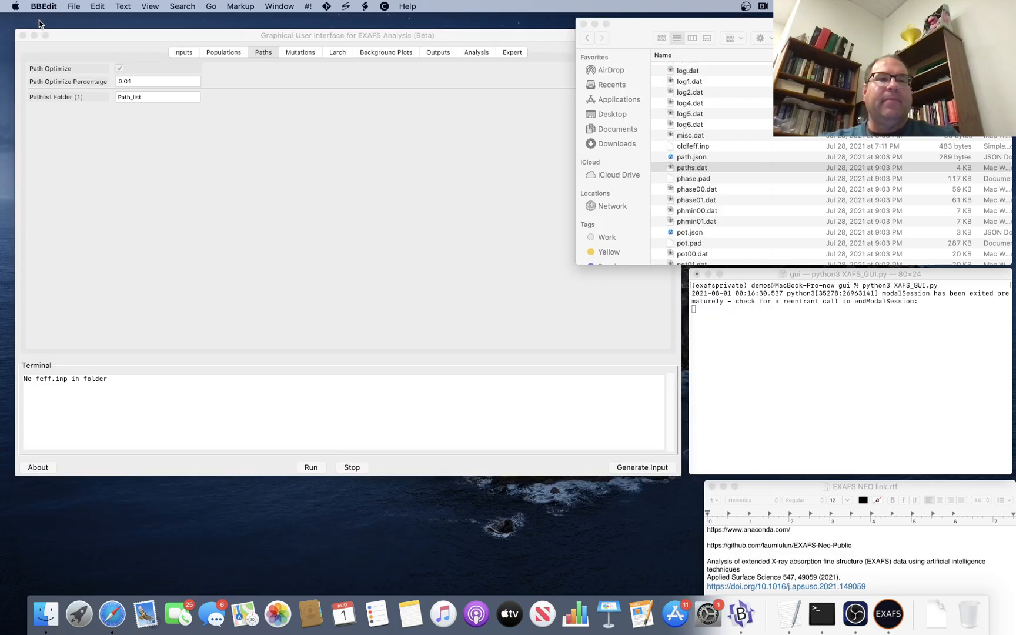
# Set Pathlist Folder (1) to paths 1, 2, 3, 4, 5, 6, 7, 8 in the EXAFS analysis window.
pyautogui.click(198, 142)
pyautogui.write('1')
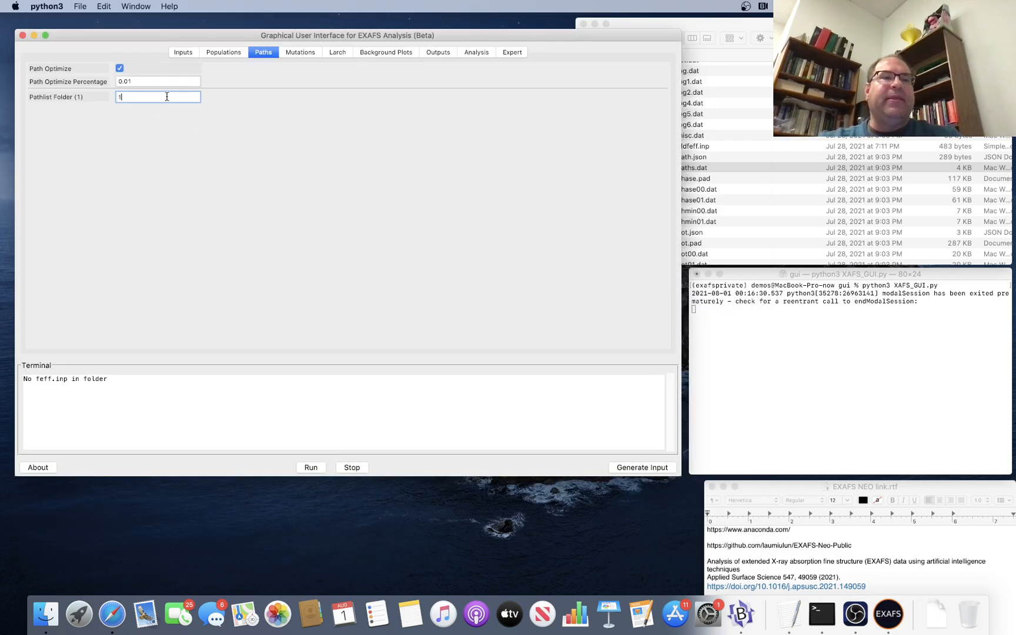
pyautogui.write(', 2, 3, 4, 5,')
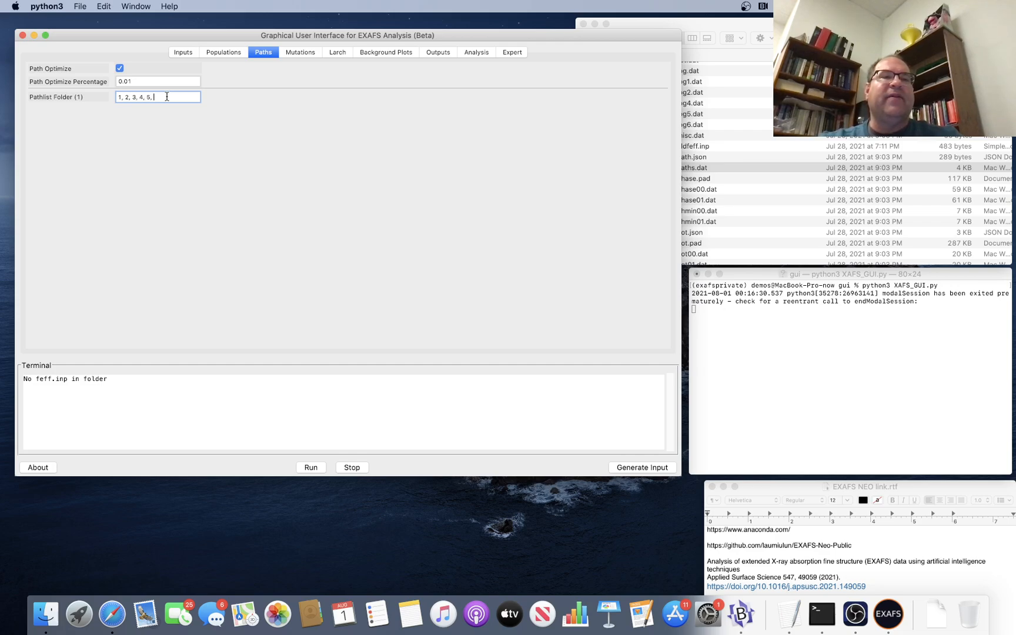
pyautogui.write(' 6, 7')
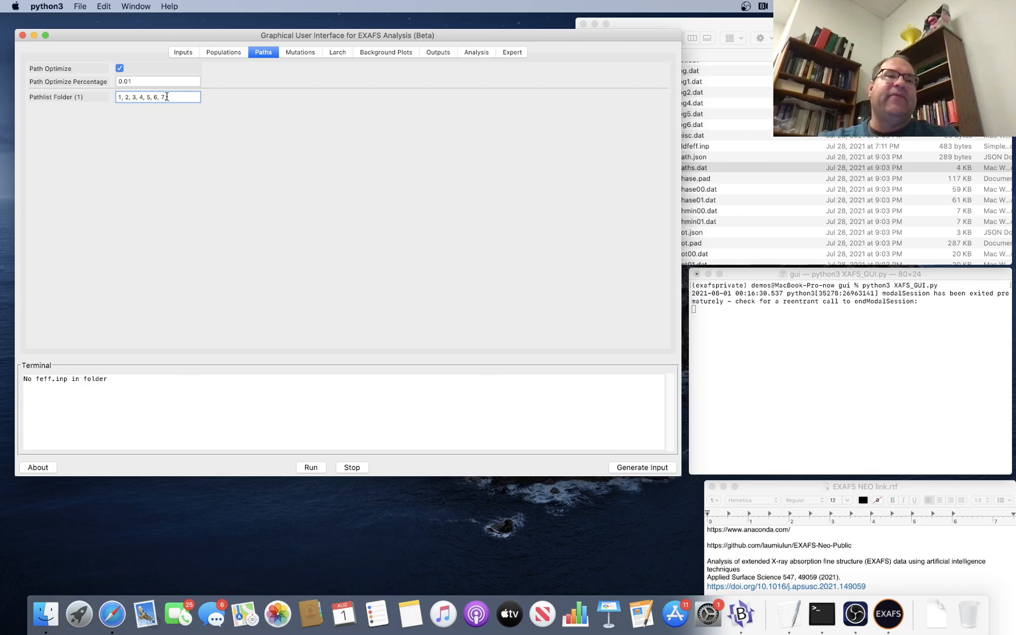
pyautogui.write(', 8')
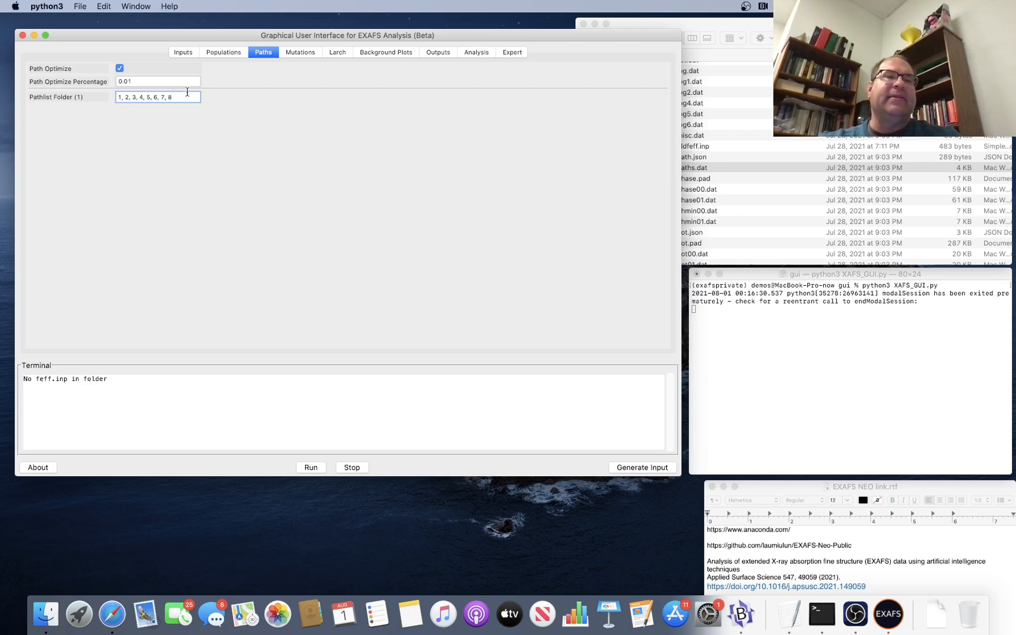
pyautogui.click(182, 78)
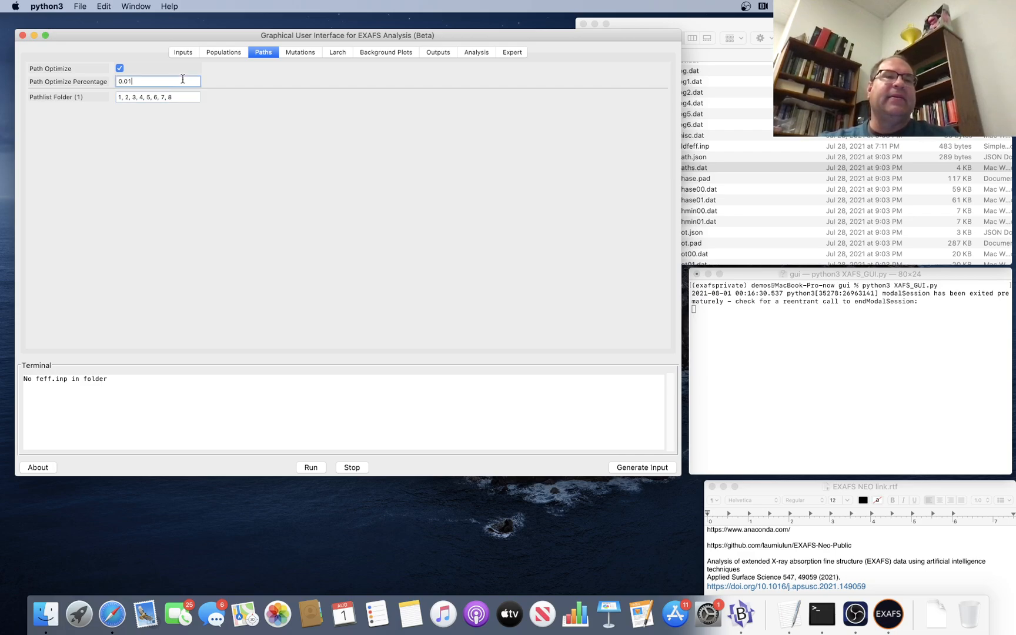
# Set the Larch parameters Kmin to 3.5, Kmax to 12.5 and Bkg Kw to 2.0.
pyautogui.click(294, 53)
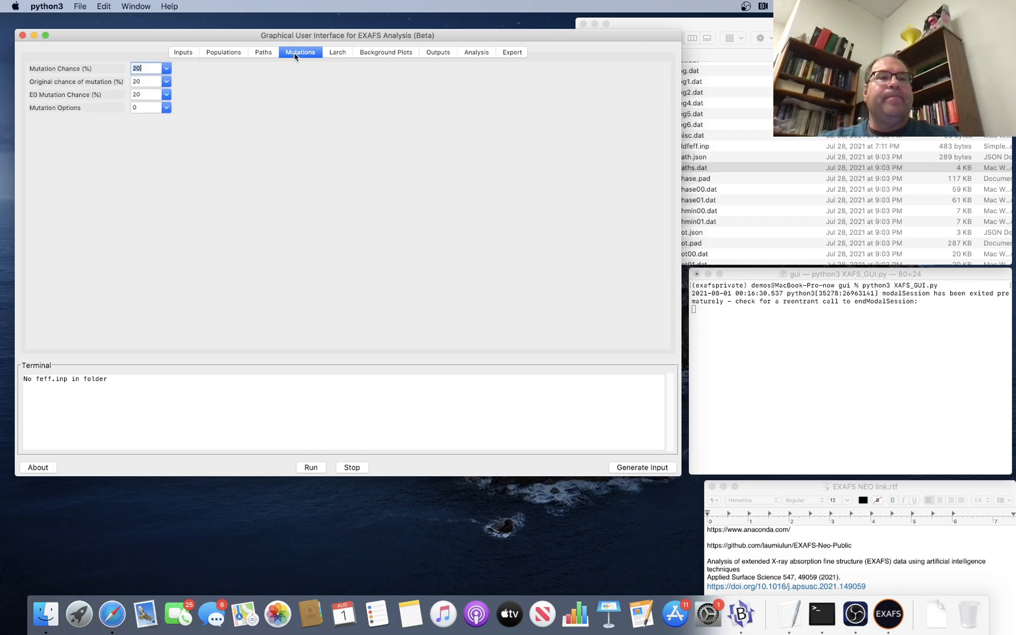
pyautogui.click(341, 54)
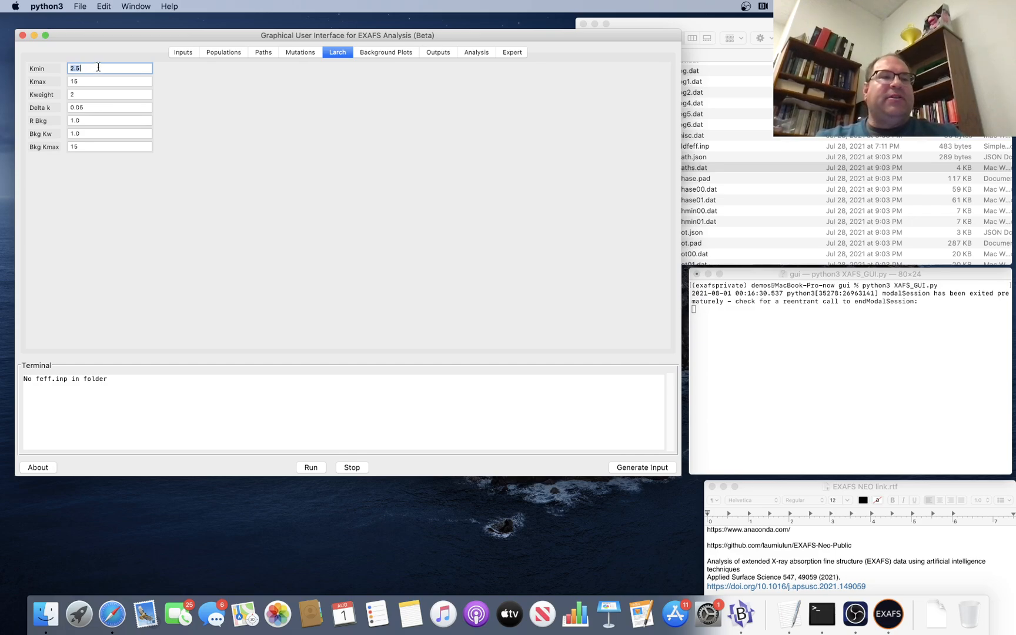
pyautogui.write('3')
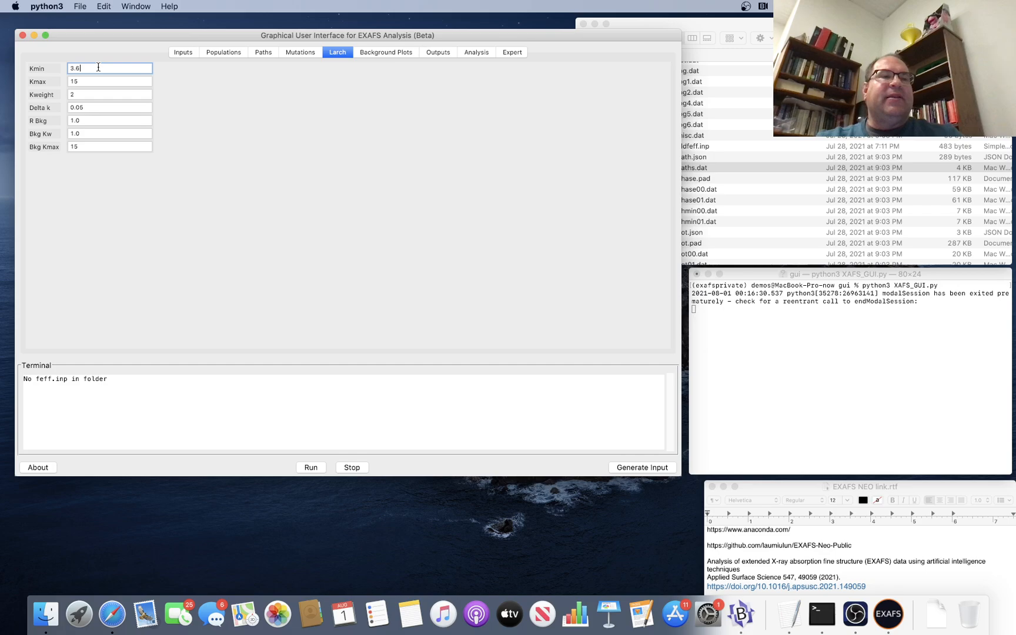
pyautogui.press('Tab')
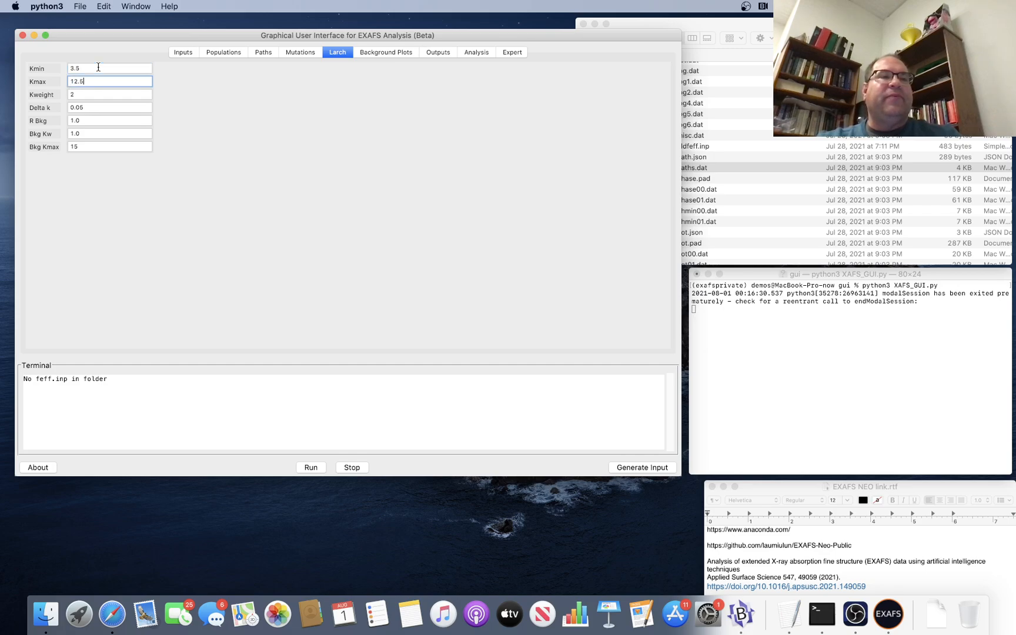
pyautogui.click(73, 134)
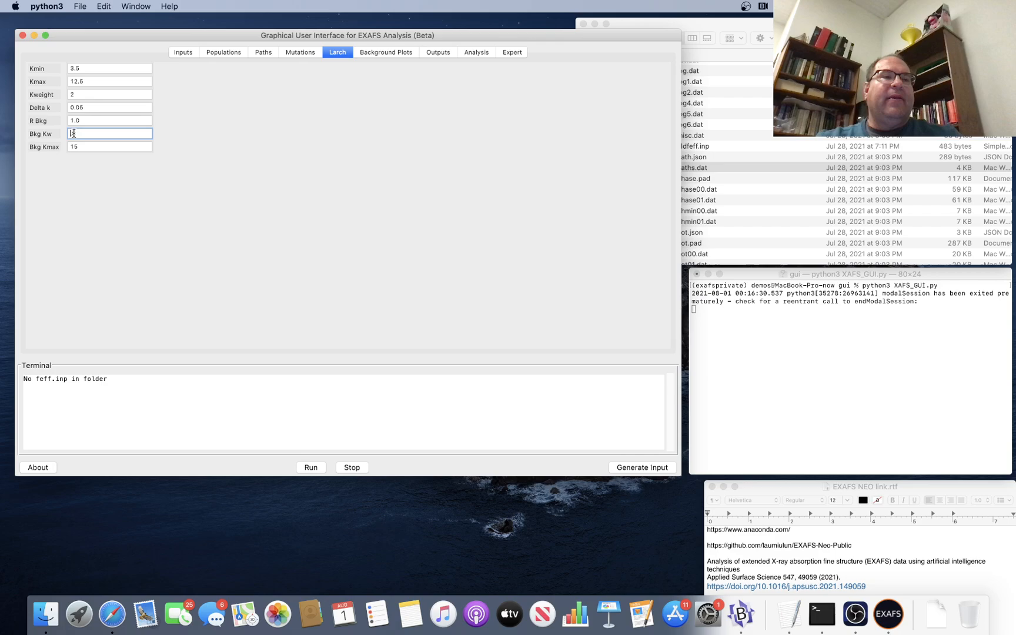
pyautogui.click(94, 147)
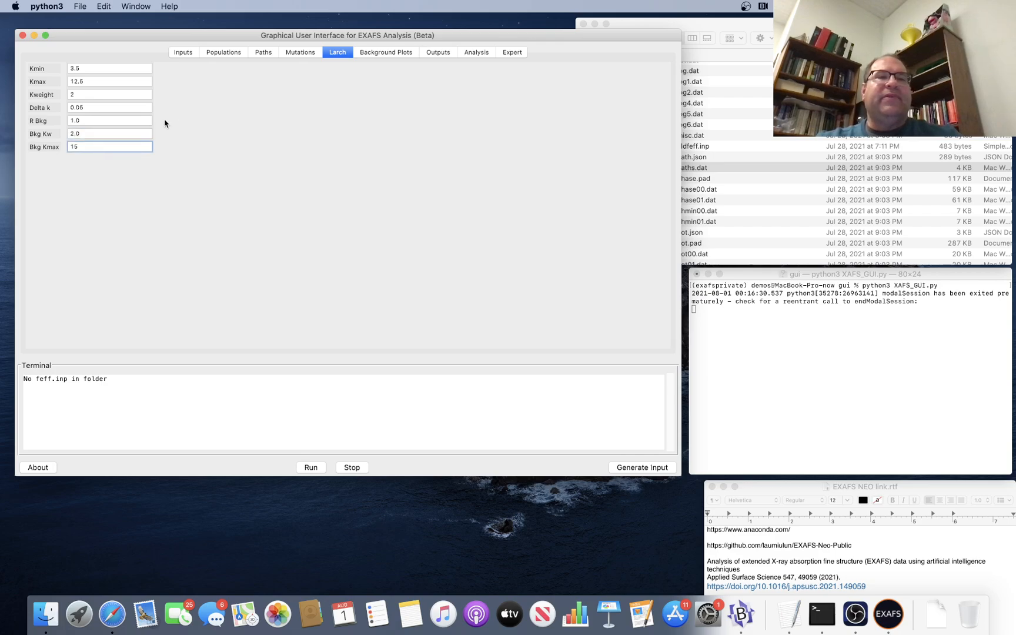
pyautogui.click(135, 106)
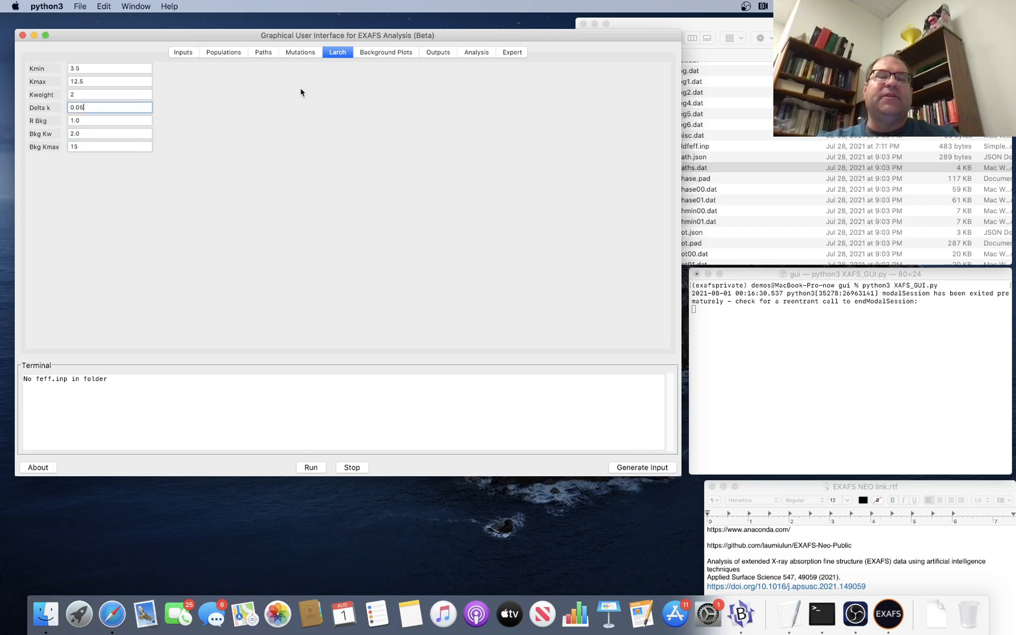
# Plot the background and mu, the K space and the R space of the data to check the background settings.
pyautogui.click(386, 51)
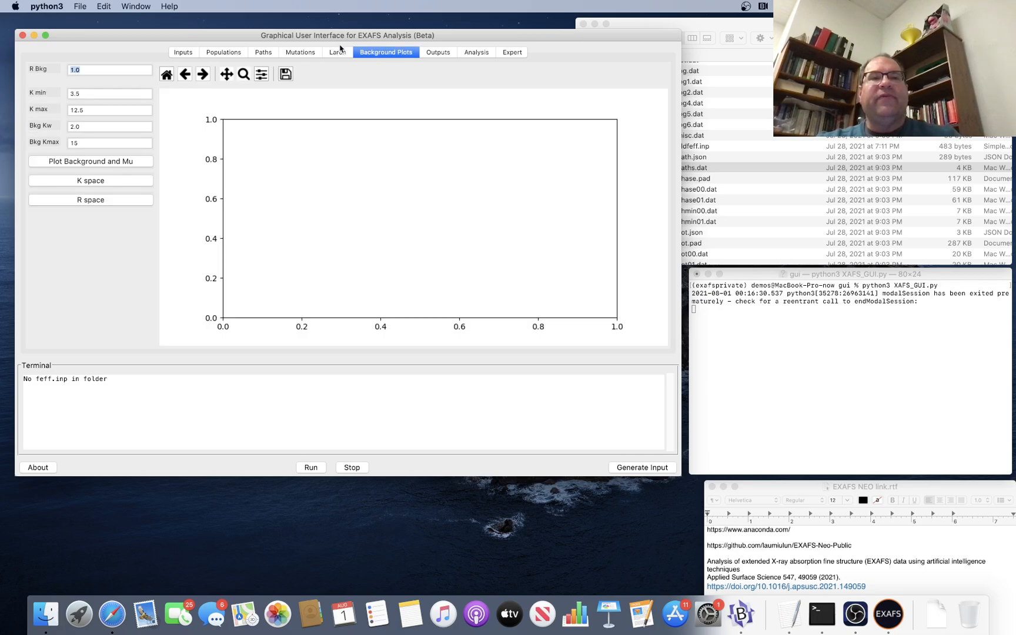
pyautogui.click(114, 162)
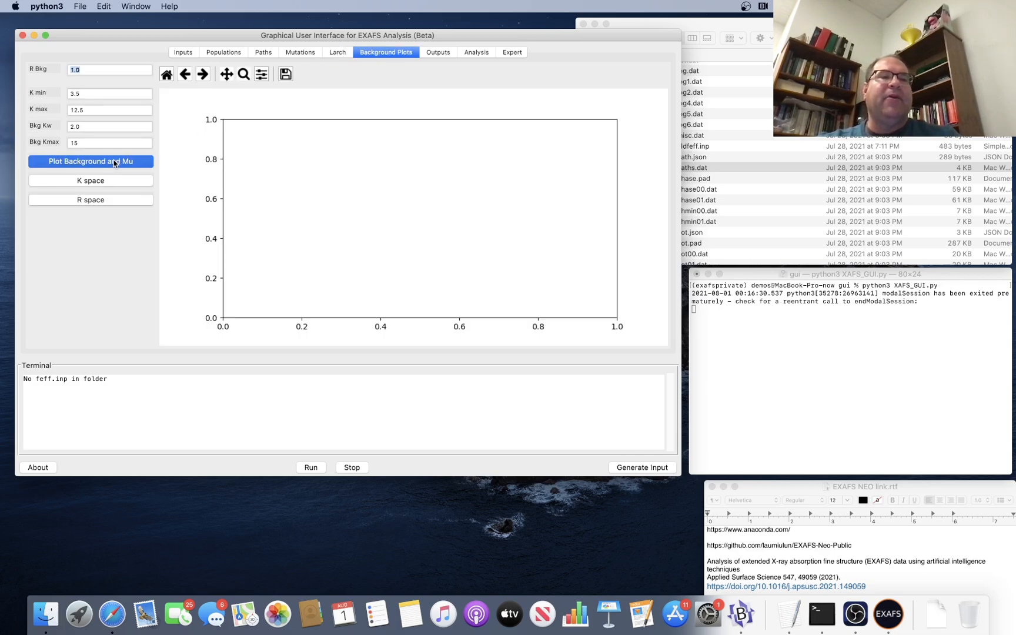
pyautogui.click(115, 182)
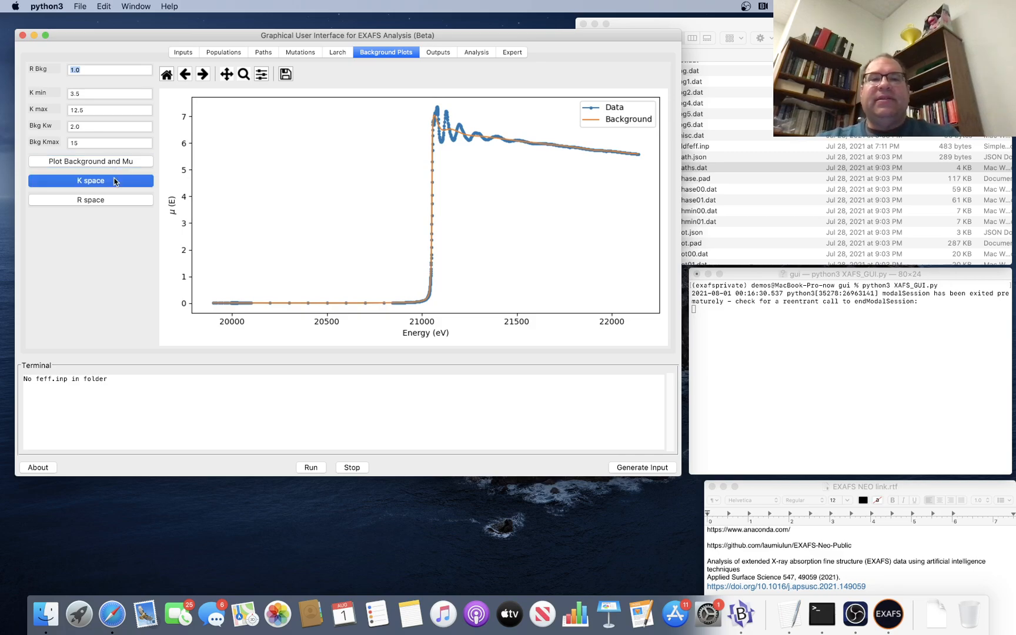
pyautogui.click(111, 200)
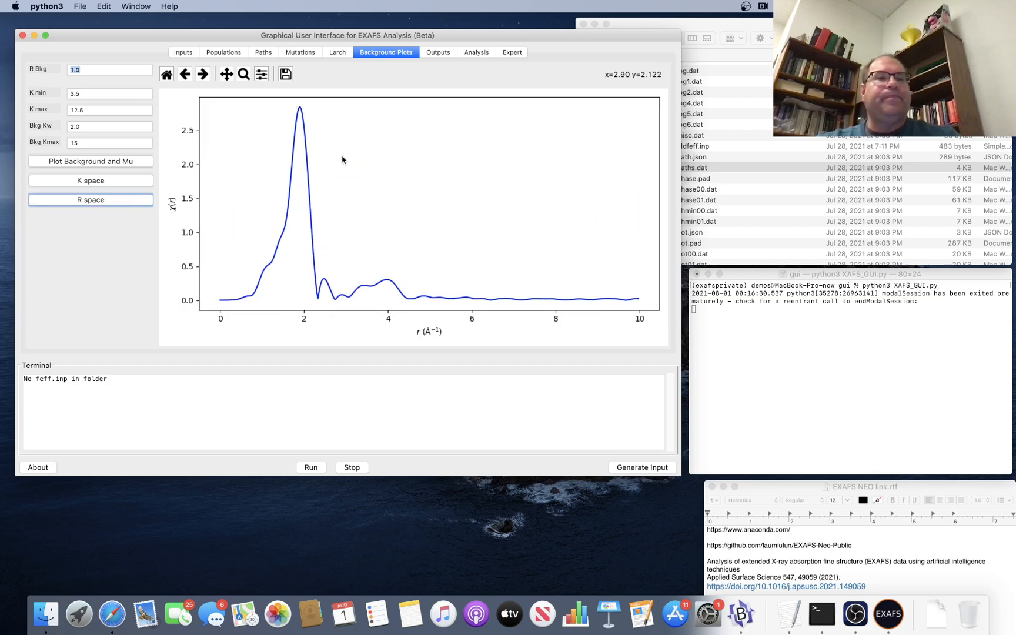
# Go through the output and analysis settings and run the path optimization.
pyautogui.click(436, 52)
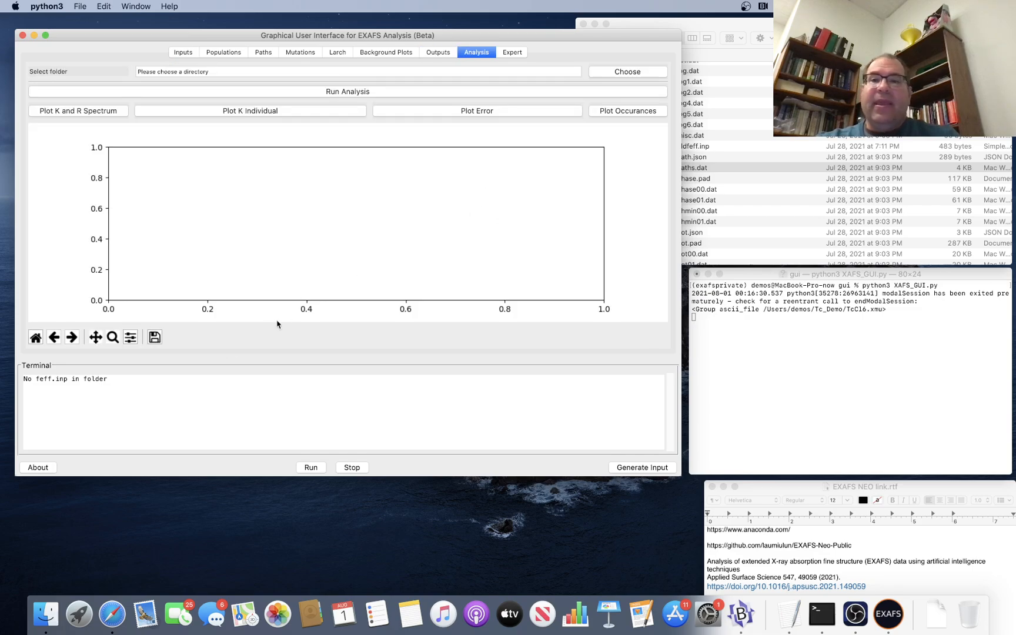
pyautogui.click(313, 468)
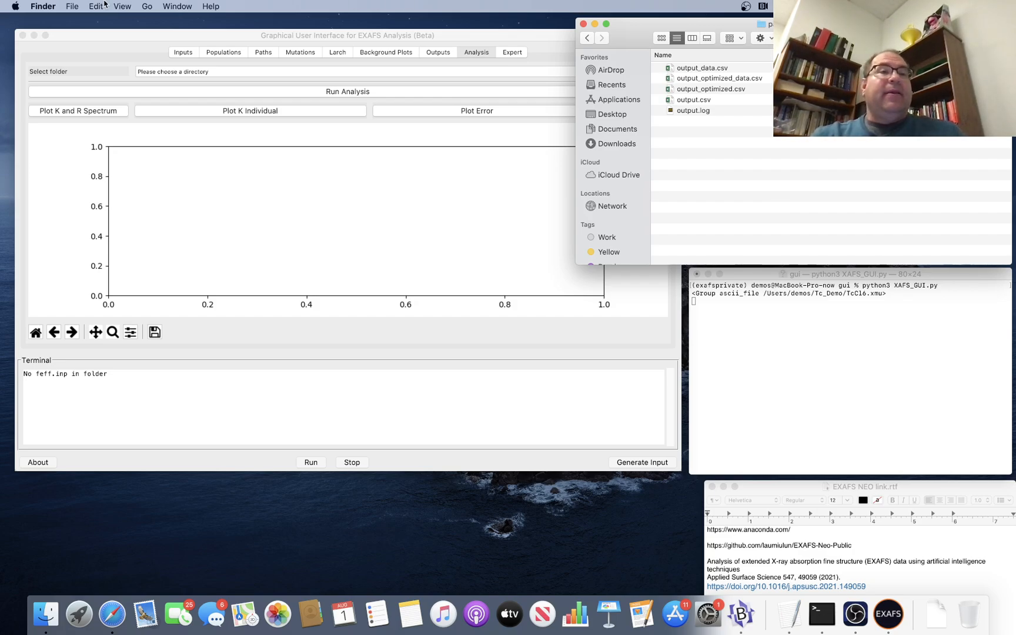
# Create a new folder named "output" inside the path_optimization folder in Finder.
pyautogui.click(79, 5)
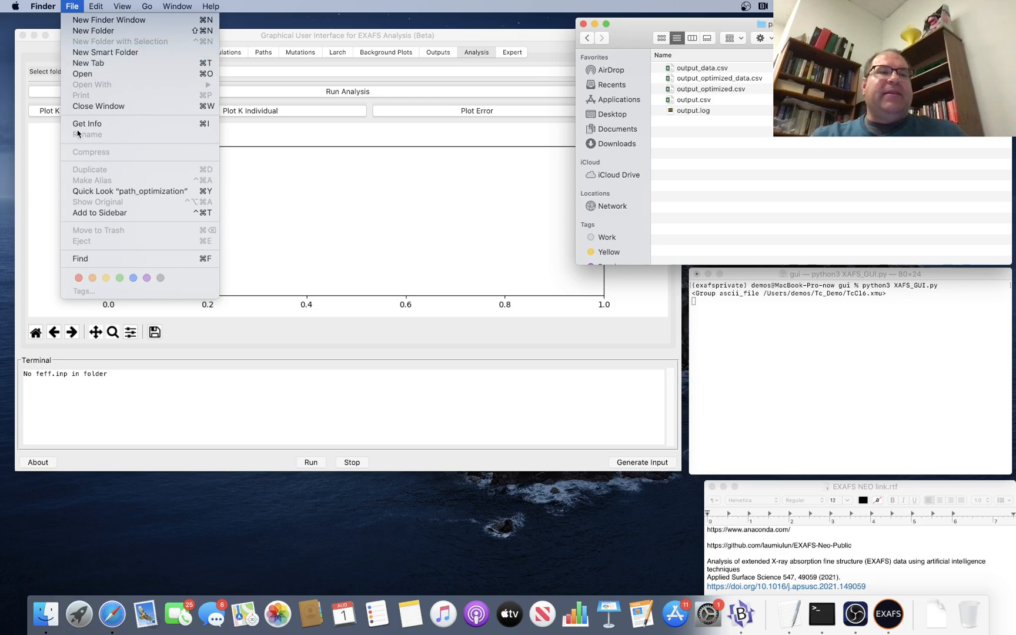
pyautogui.click(77, 31)
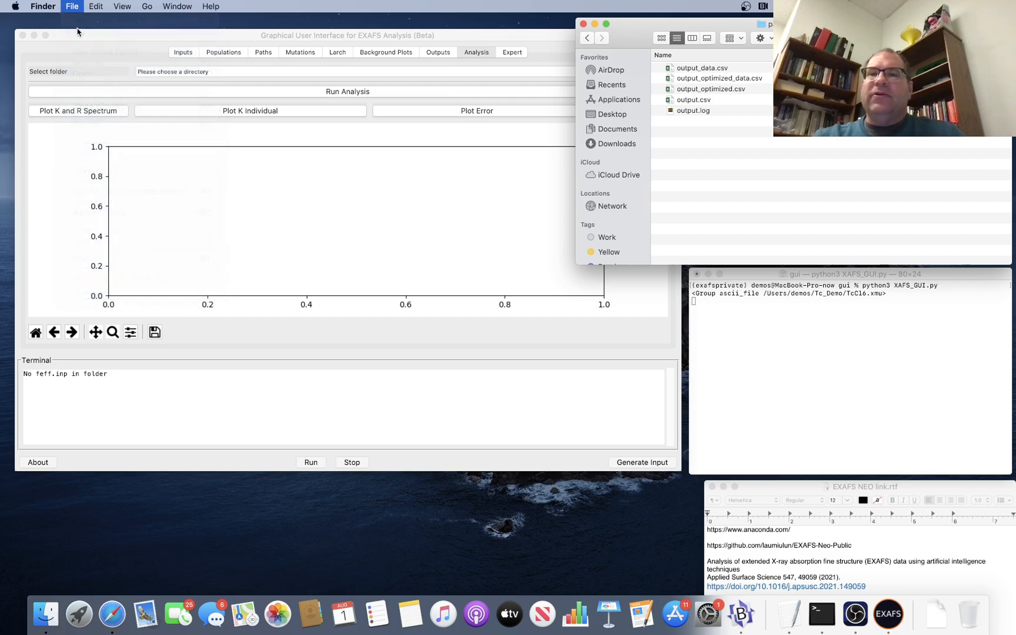
pyautogui.write('o')
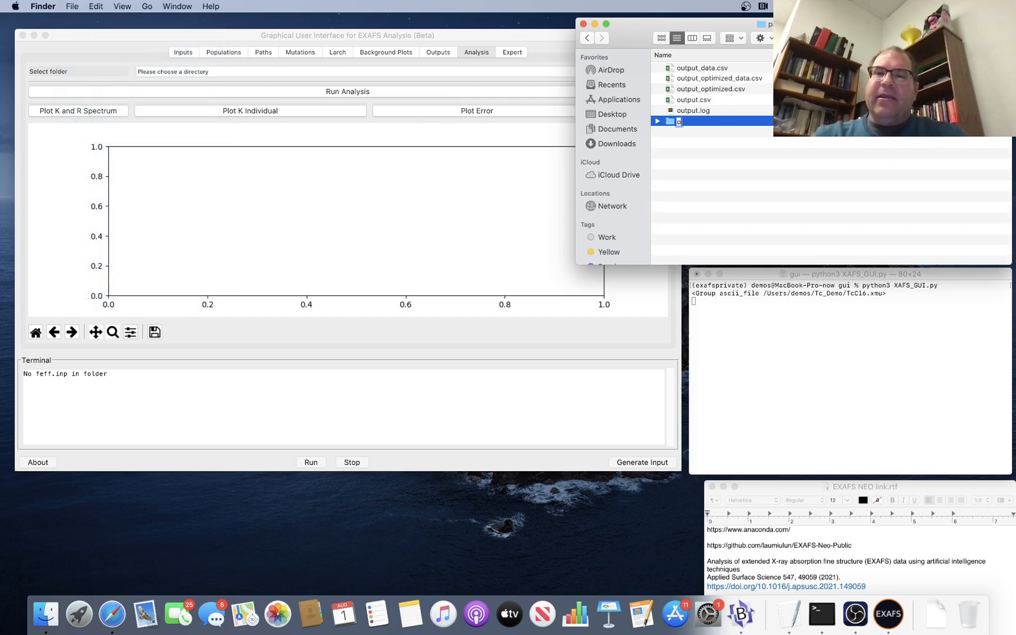
pyautogui.write('utput')
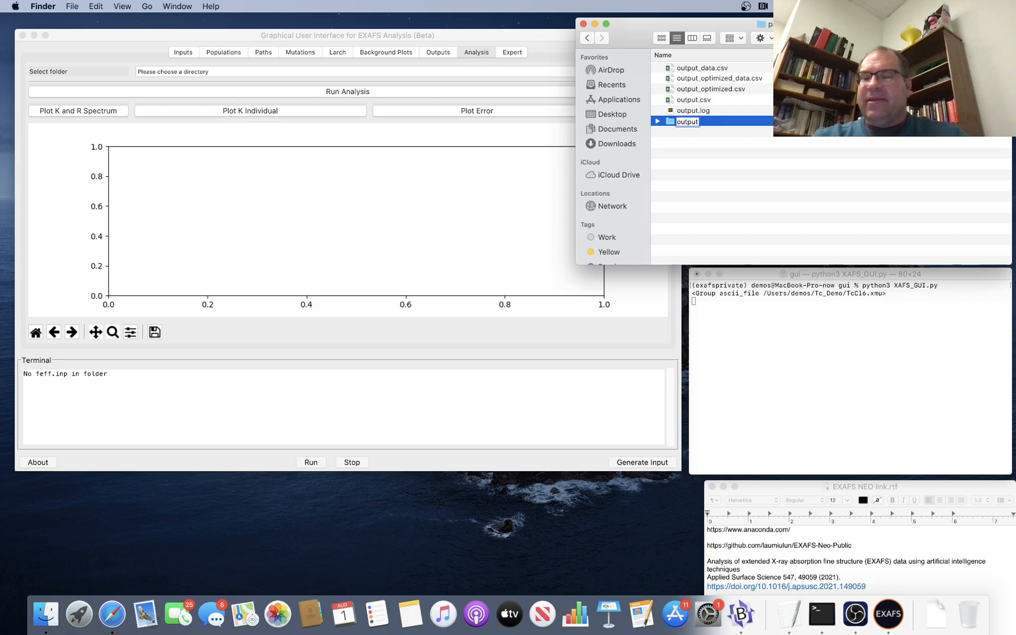
pyautogui.press('Return')
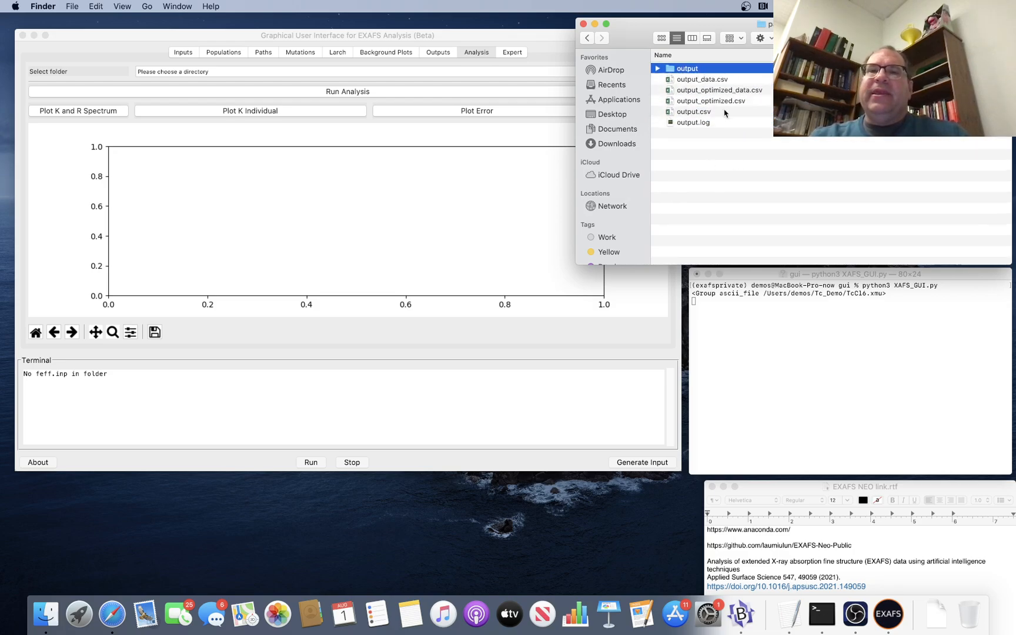
# Move output.csv and output_data.csv together into the output folder.
pyautogui.click(708, 111)
pyautogui.keyDown('super'); pyautogui.click(710, 82); pyautogui.keyUp('super')
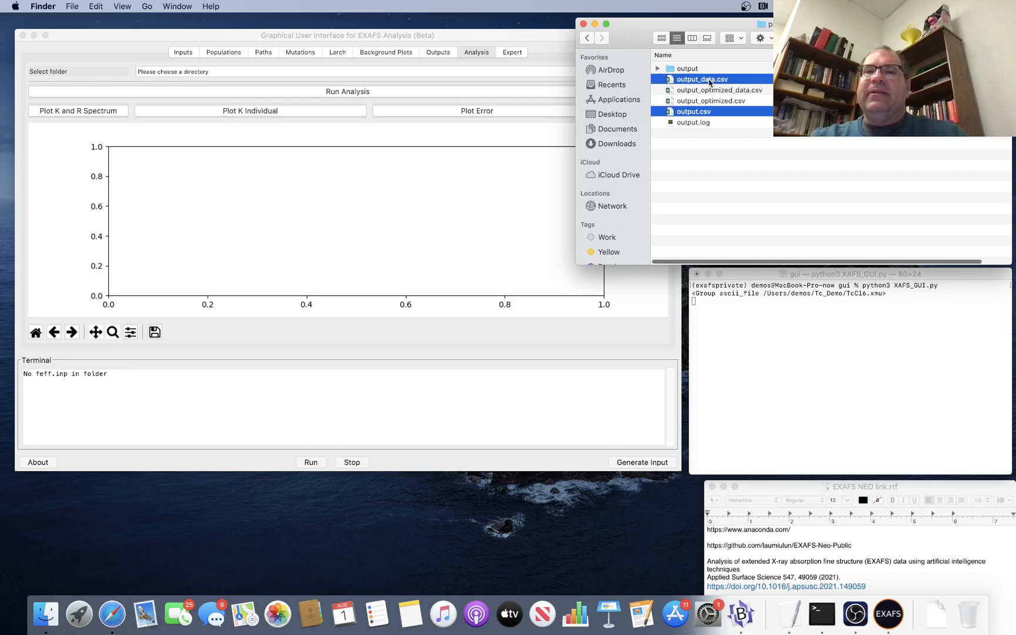
pyautogui.moveTo(710, 83); pyautogui.dragTo(685, 71)
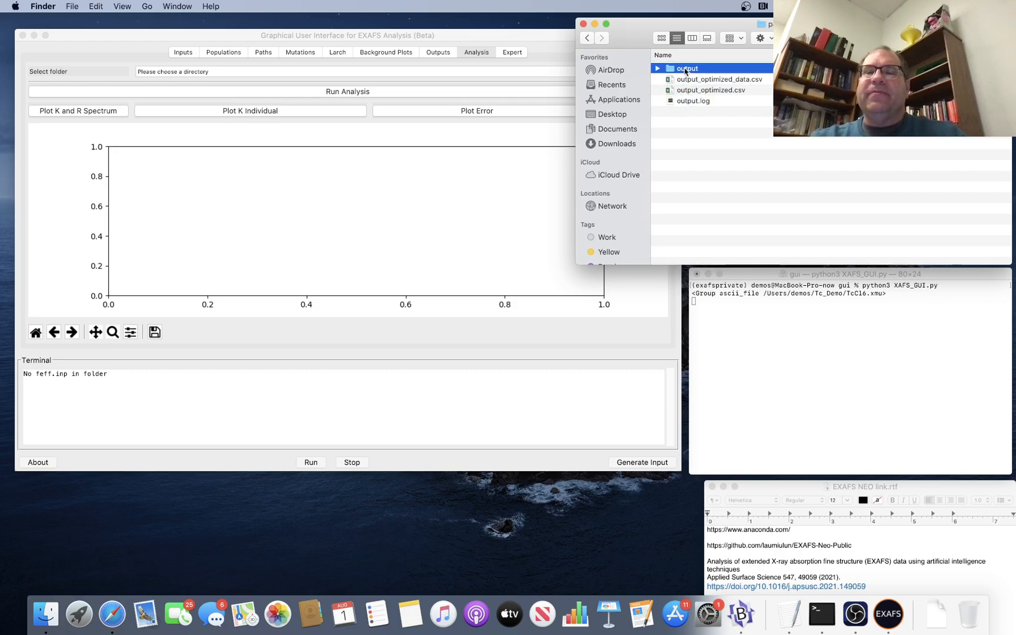
pyautogui.click(739, 151)
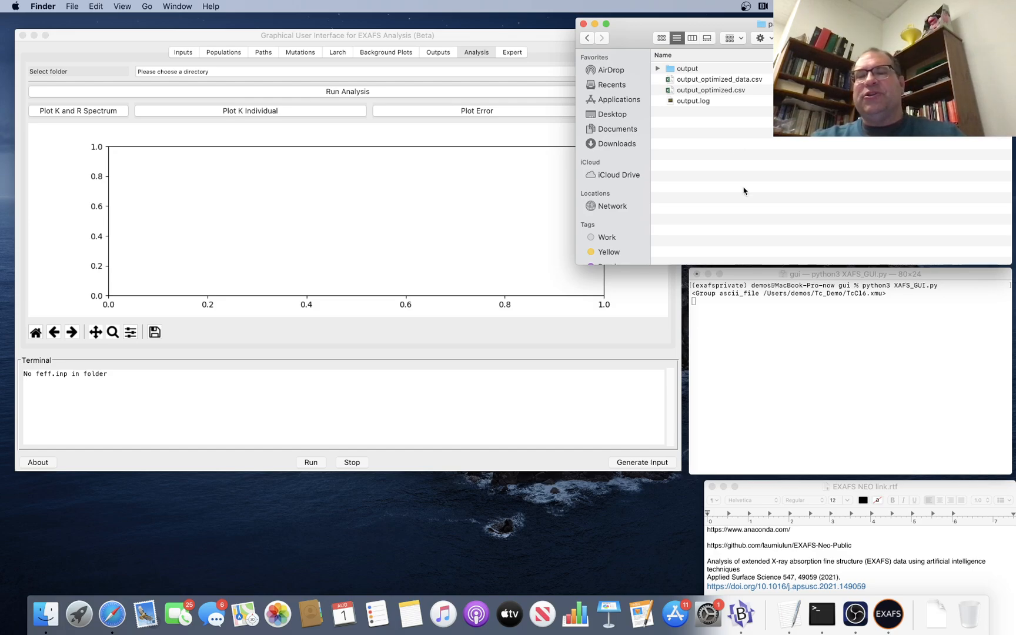
# Choose the path_optimization folder as the folder for the EXAFS analysis.
pyautogui.click(553, 54)
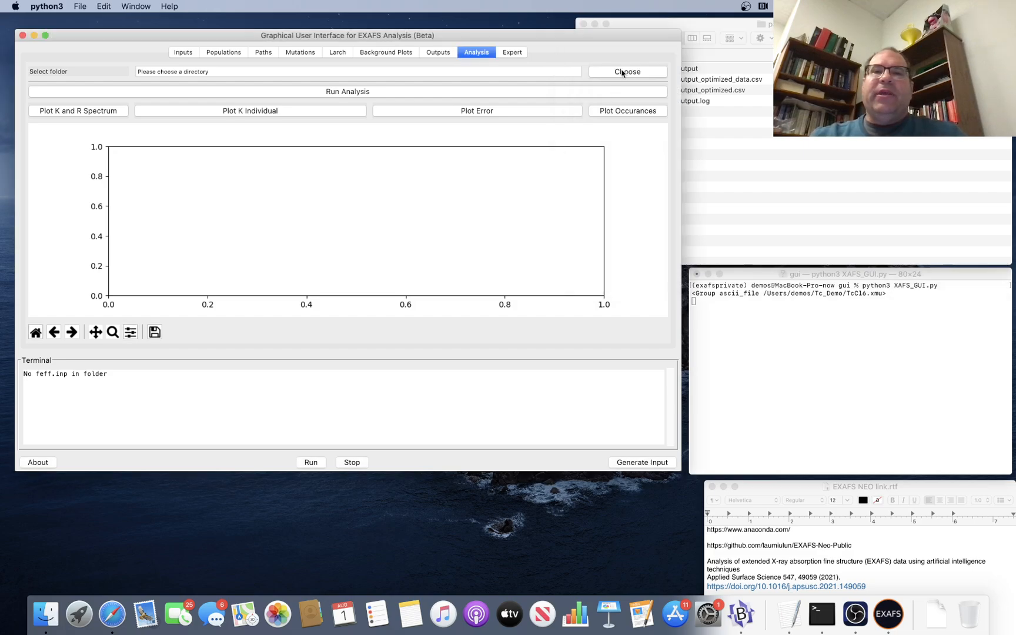
pyautogui.click(622, 72)
pyautogui.click(558, 109)
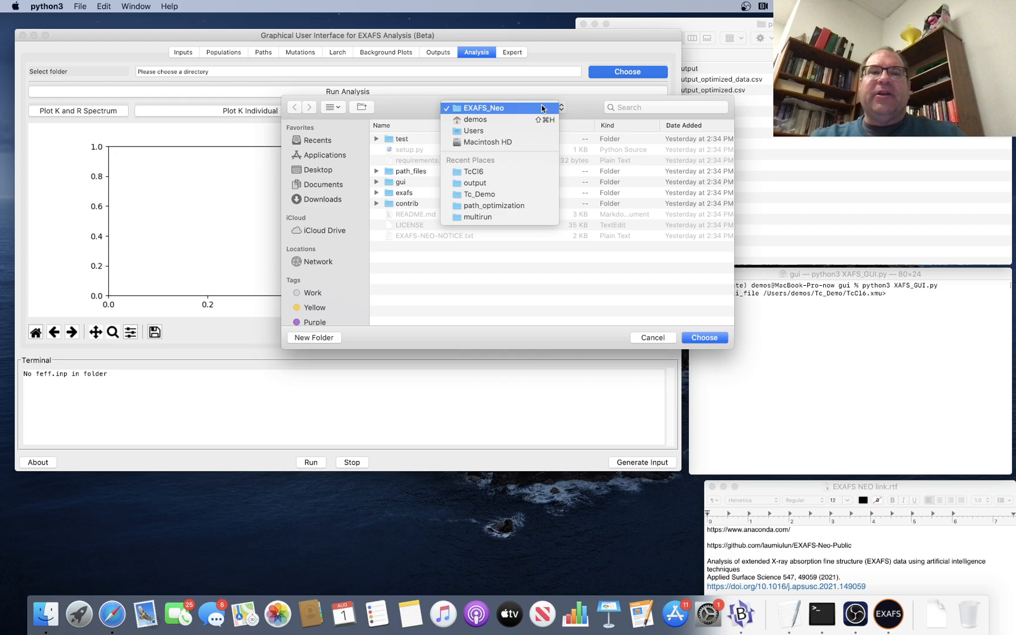
pyautogui.click(514, 204)
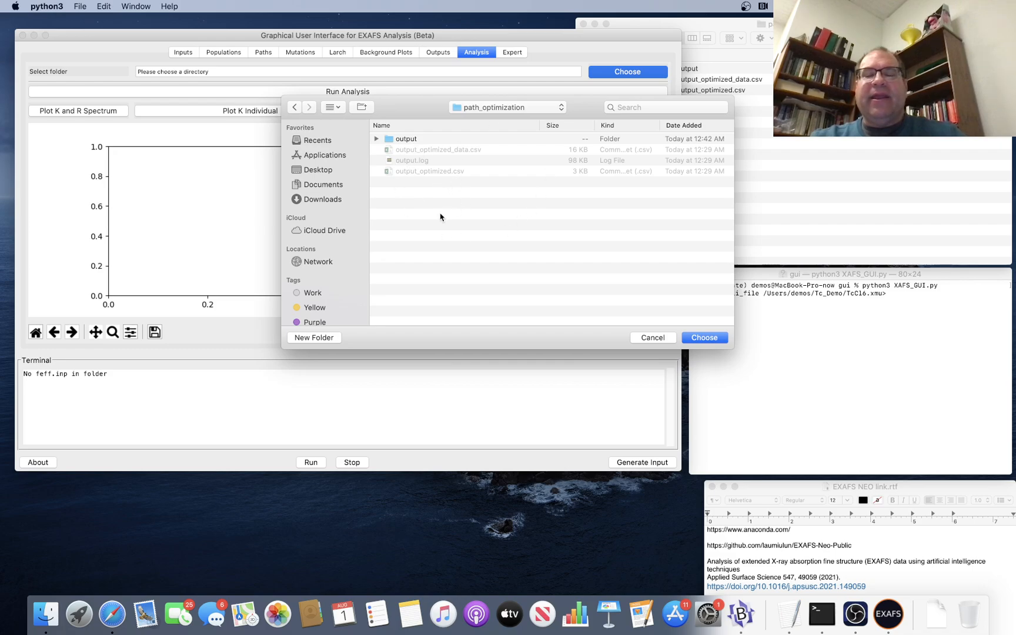
pyautogui.click(705, 338)
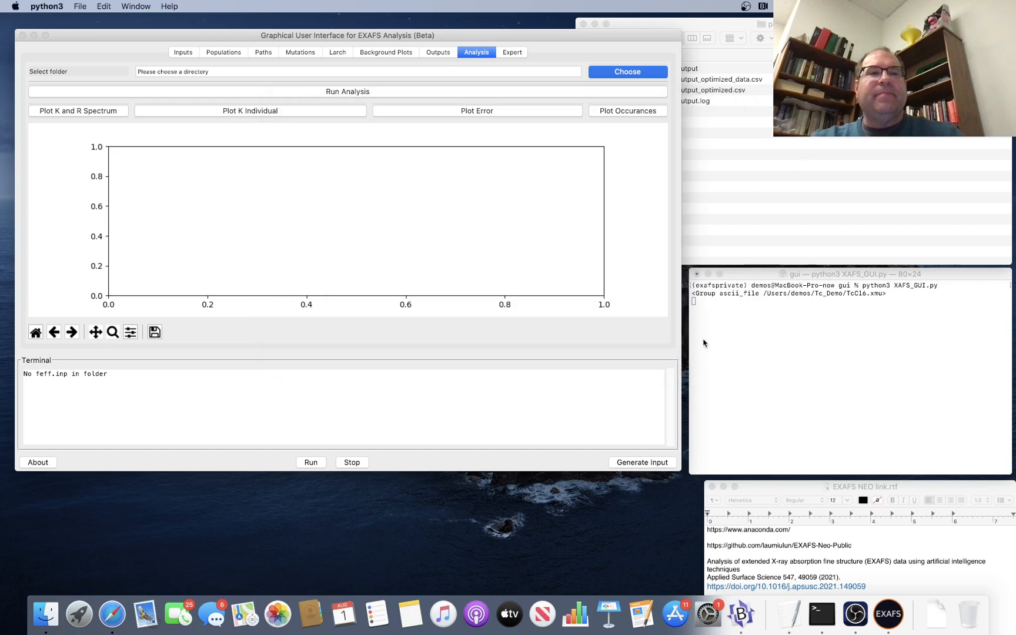
# Reduce the path list of folder 1 to paths 1, 4, 5.
pyautogui.click(264, 53)
pyautogui.doubleClick(183, 97)
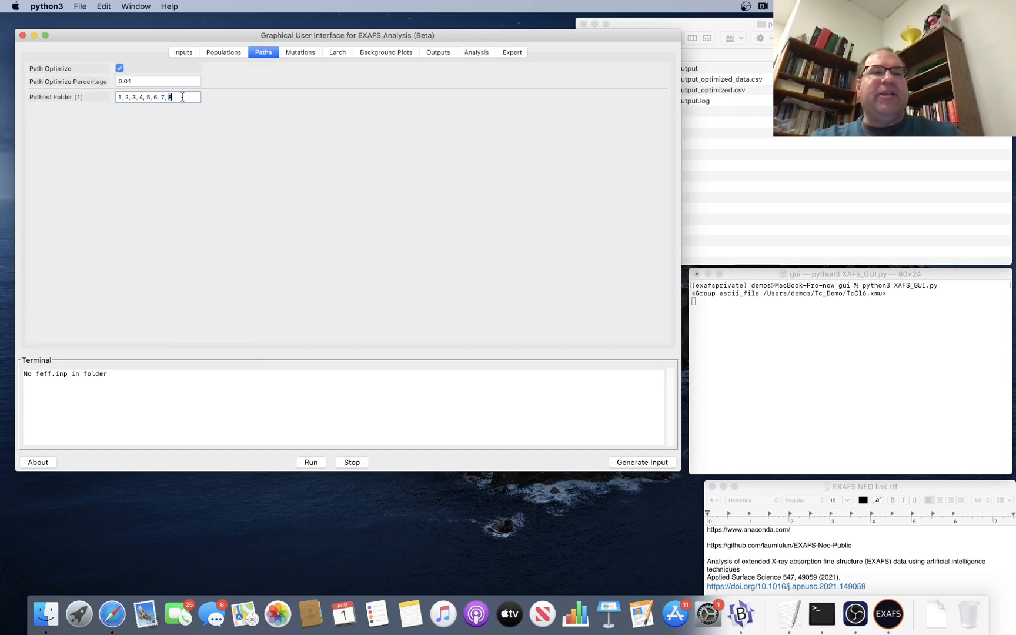
pyautogui.click(183, 97)
pyautogui.press('BackSpace')
pyautogui.press('BackSpace')
pyautogui.press('BackSpace')
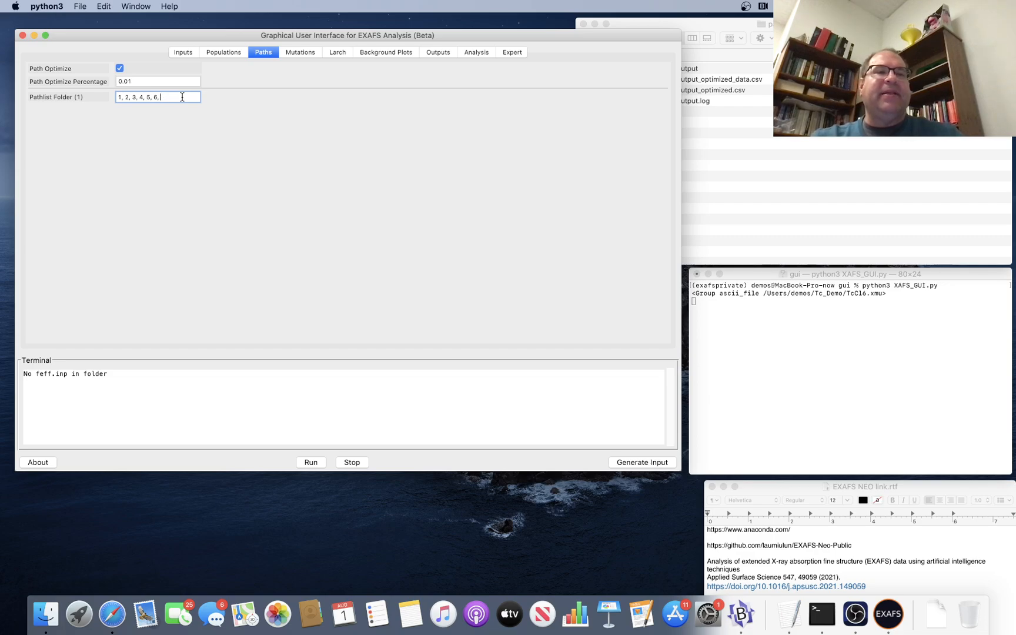
pyautogui.press('BackSpace')
pyautogui.press('BackSpace')
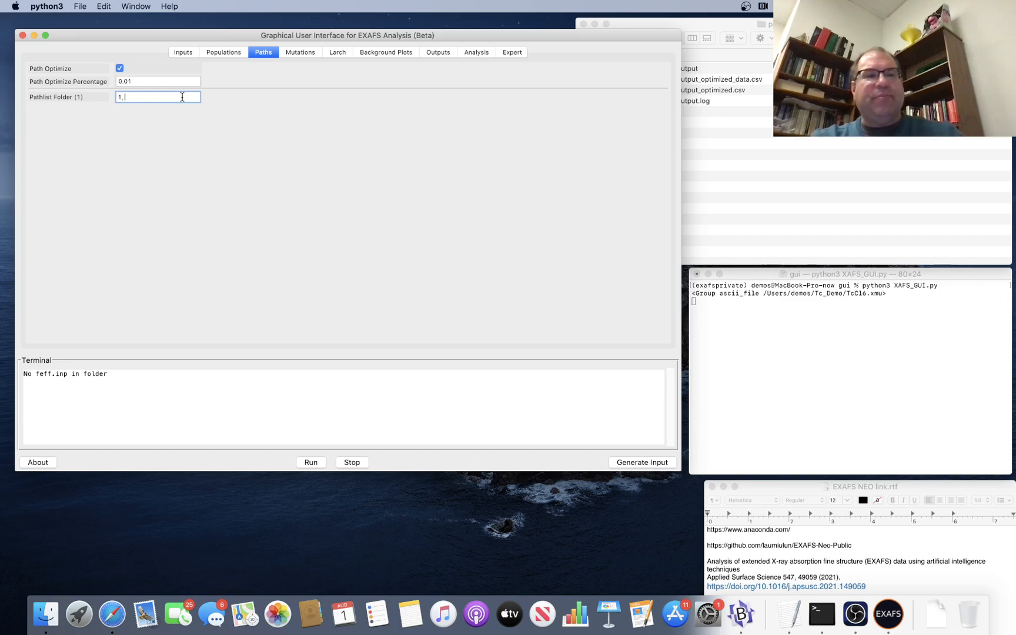
pyautogui.write('4, 5')
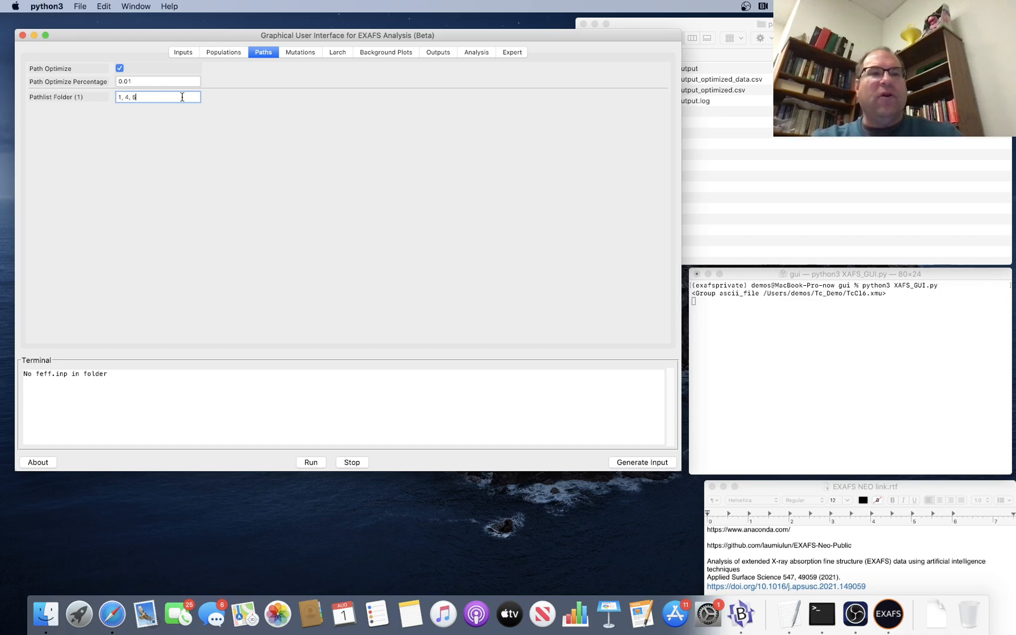
pyautogui.click(175, 82)
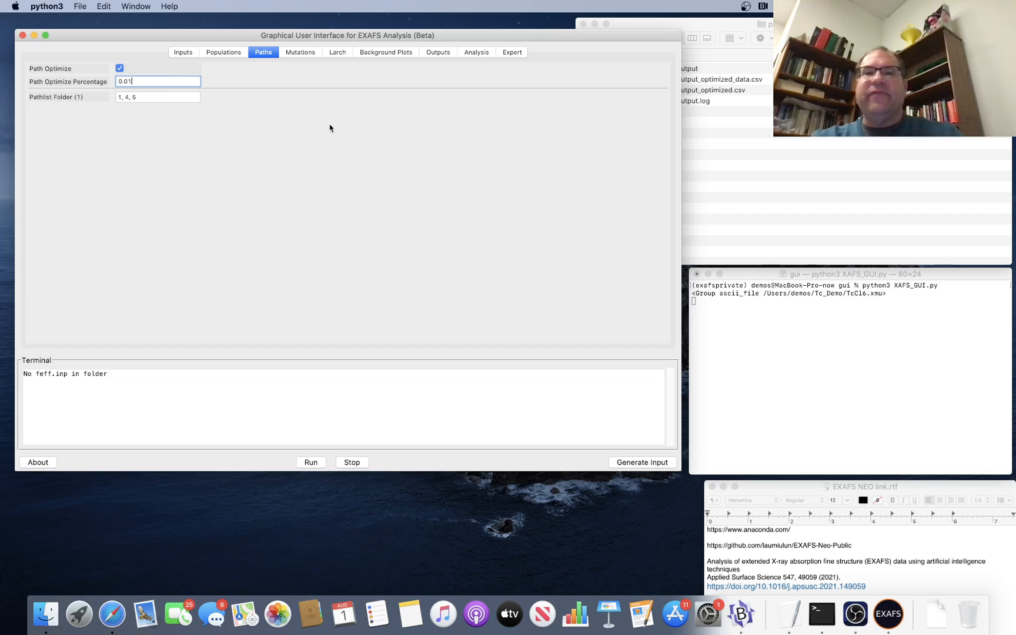
# Run the analysis on the path_optimization folder and bring the terminal output forward.
pyautogui.click(435, 54)
pyautogui.click(477, 56)
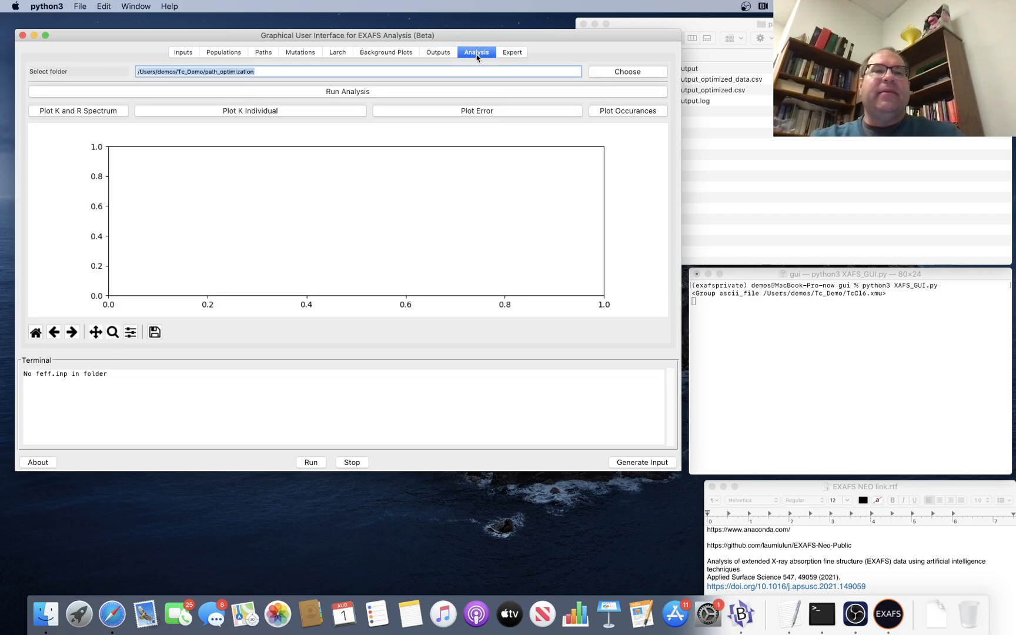
pyautogui.click(527, 96)
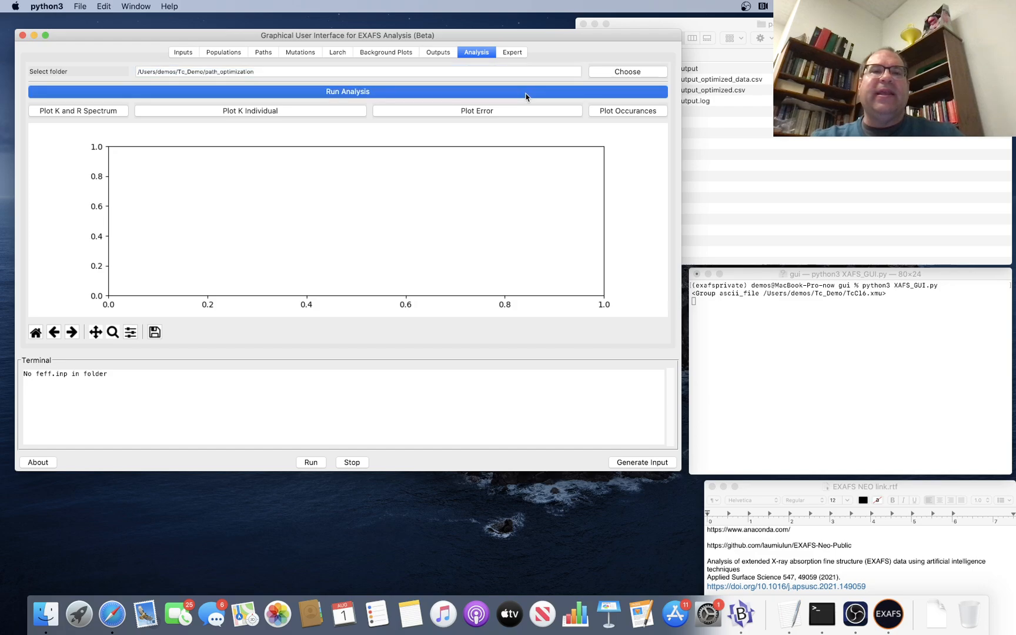
pyautogui.click(749, 365)
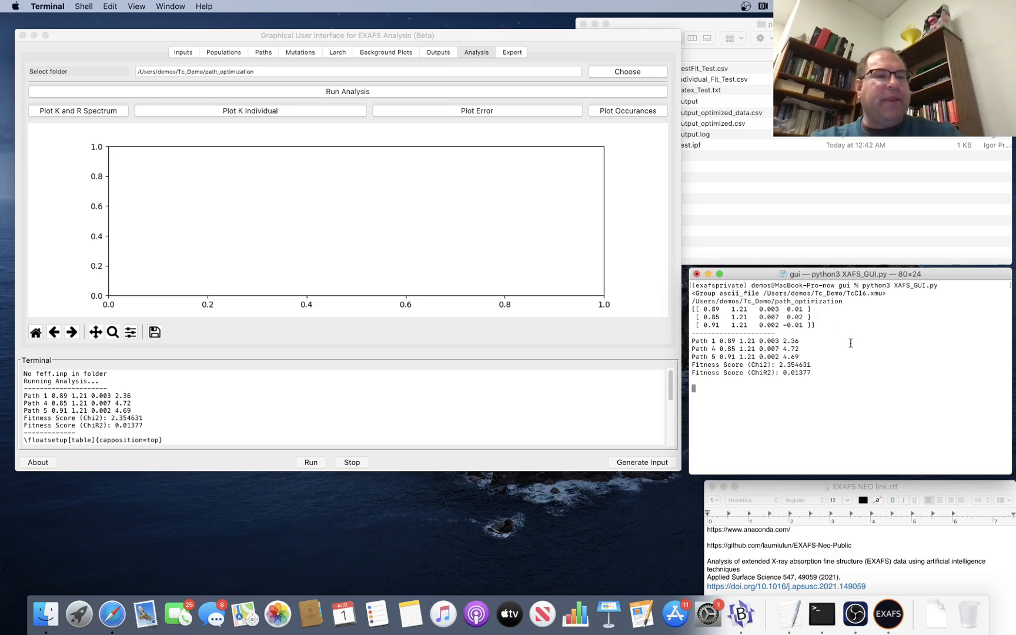
# Plot the K and R spectrum of the fit, followed by the individual path contributions in K space.
pyautogui.click(191, 217)
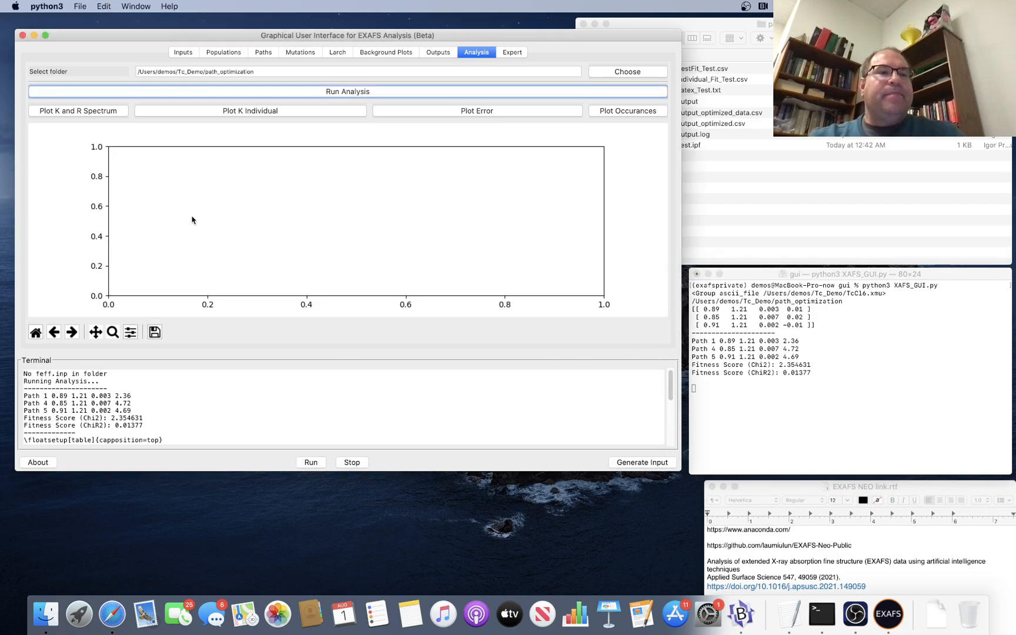
pyautogui.click(103, 112)
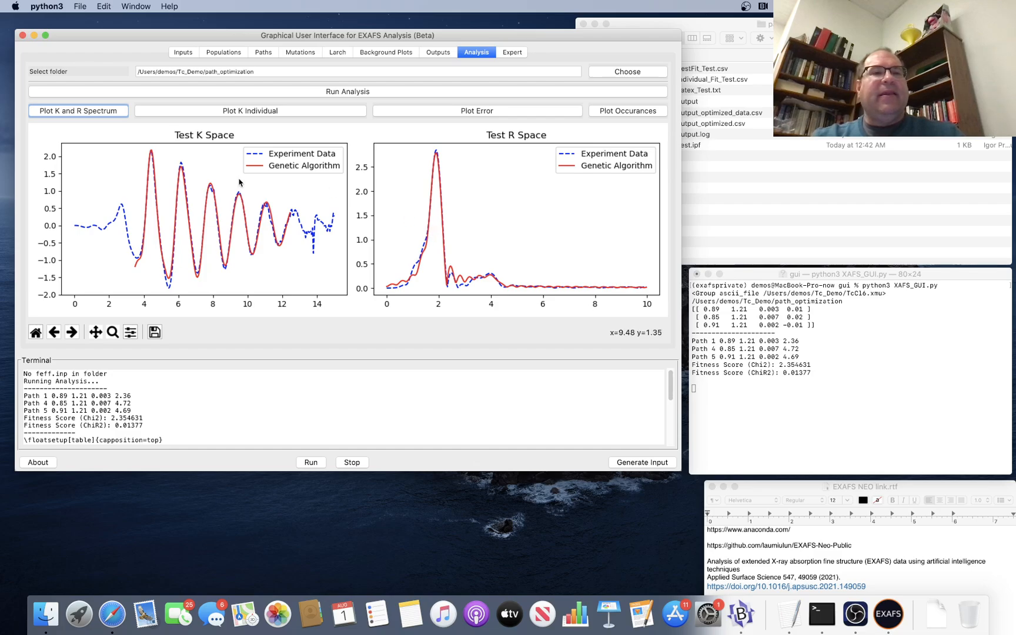
pyautogui.click(243, 111)
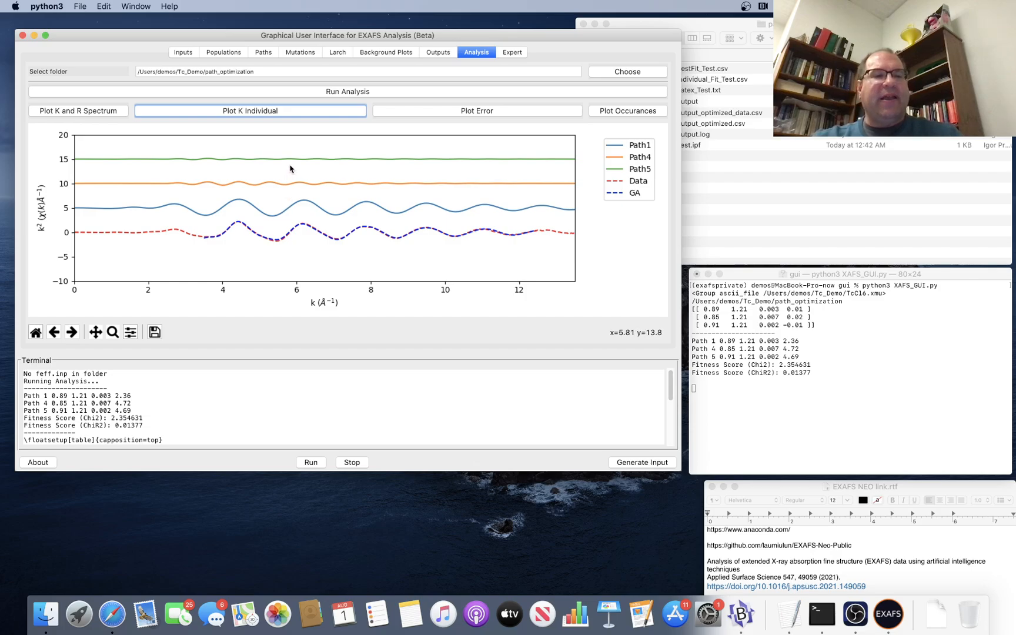
# Copy the LaTeX table code from \floatsetup through \end{table} out of the analysis output.
pyautogui.click(227, 388)
pyautogui.scroll(-5, 227, 388)
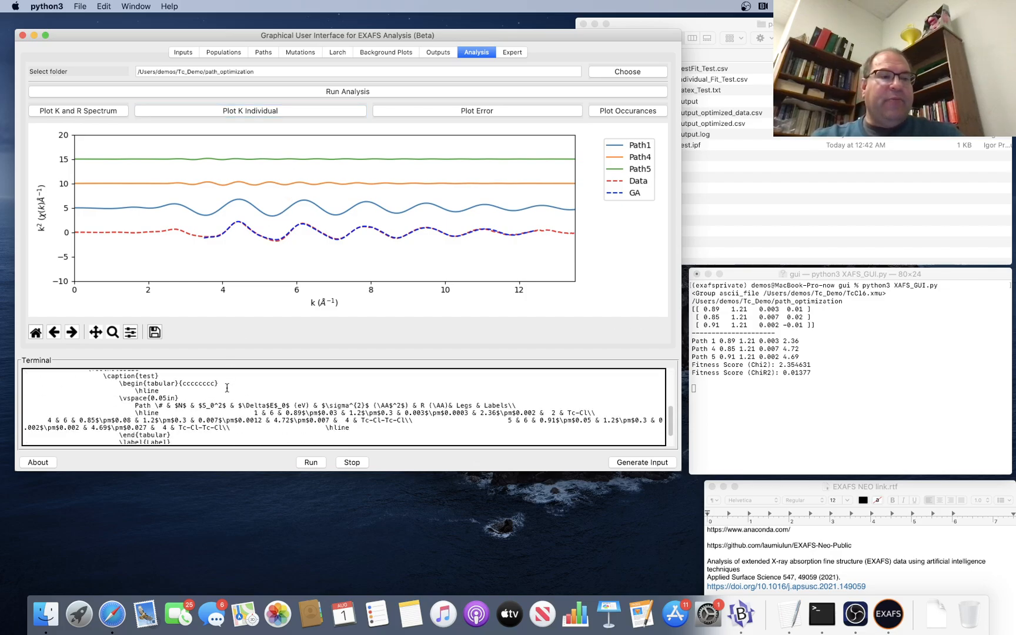
pyautogui.scroll(3, 223, 388)
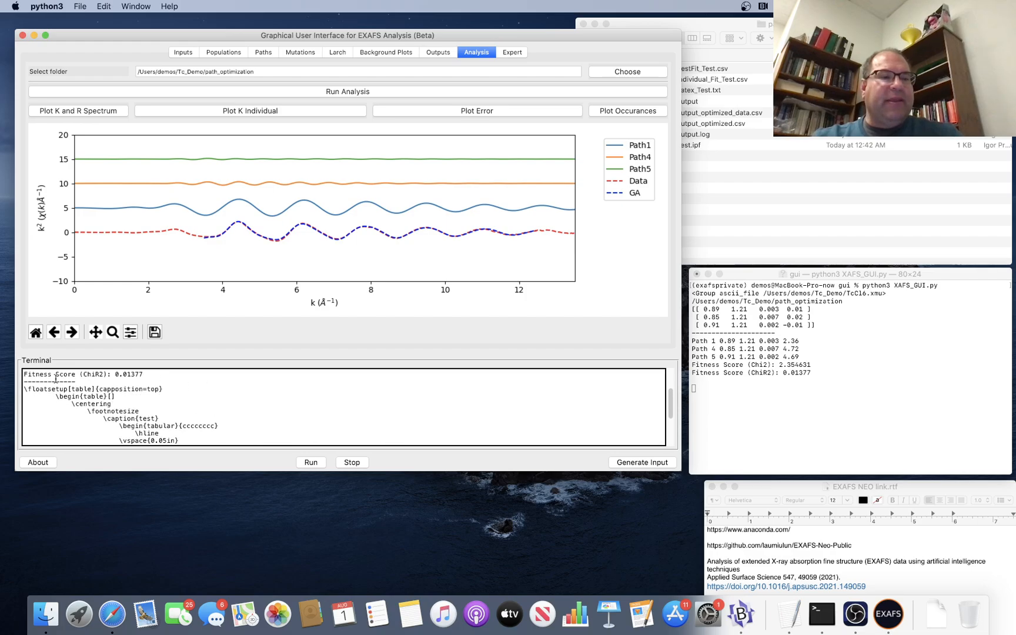
pyautogui.moveTo(23, 386); pyautogui.dragTo(85, 425)
pyautogui.press('super+c')
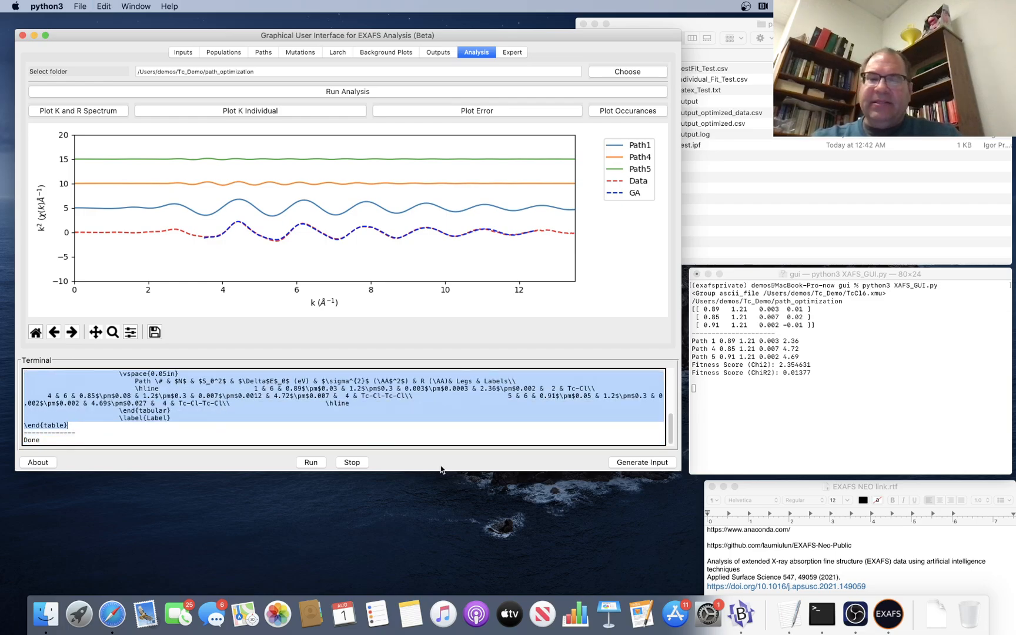
# Switch to the Overleaf project in Safari, paste the table code below the Introduction section of main.tex and recompile to inspect the table.
pyautogui.click(112, 613)
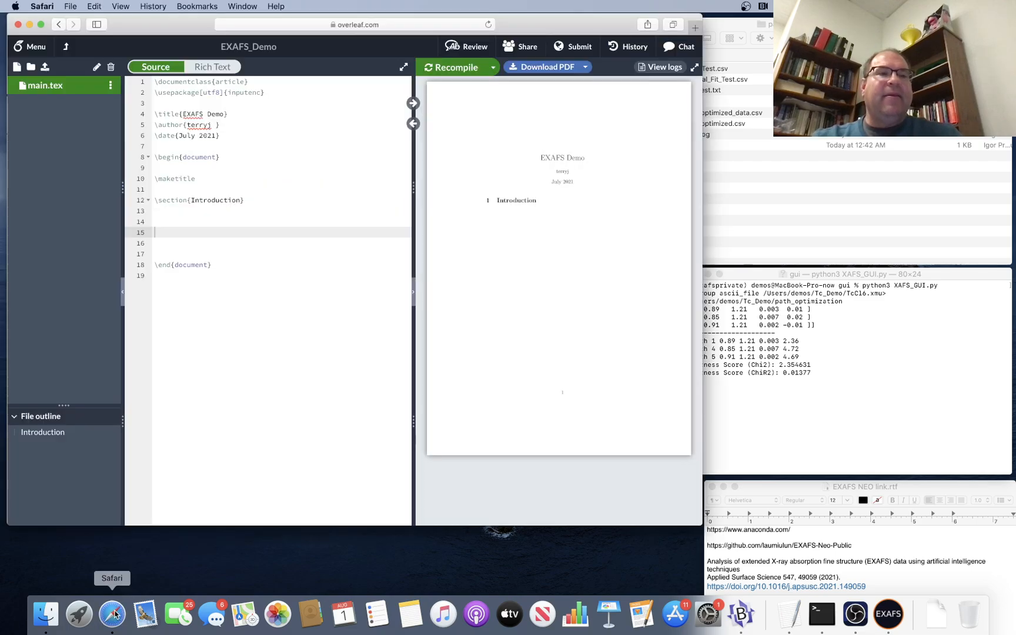
pyautogui.click(204, 230)
pyautogui.press('super+v')
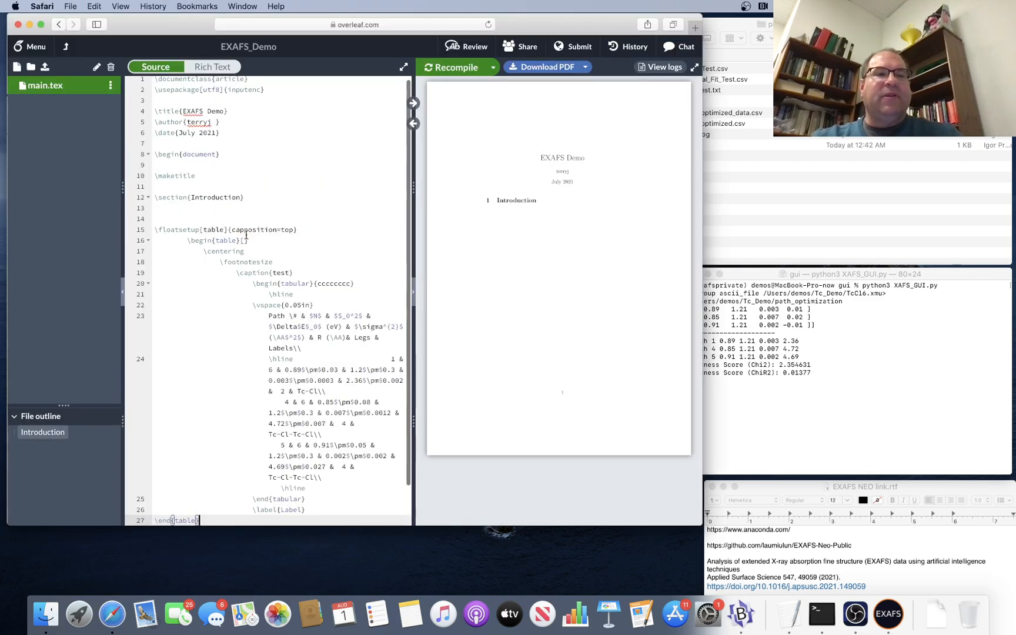
pyautogui.click(448, 68)
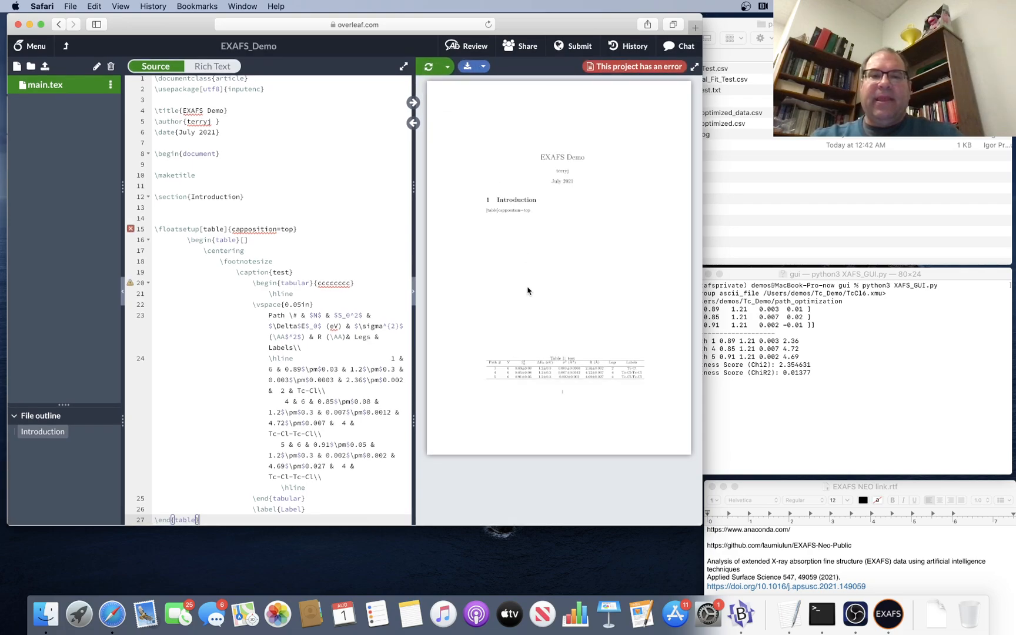
pyautogui.scroll(5, 563, 365)
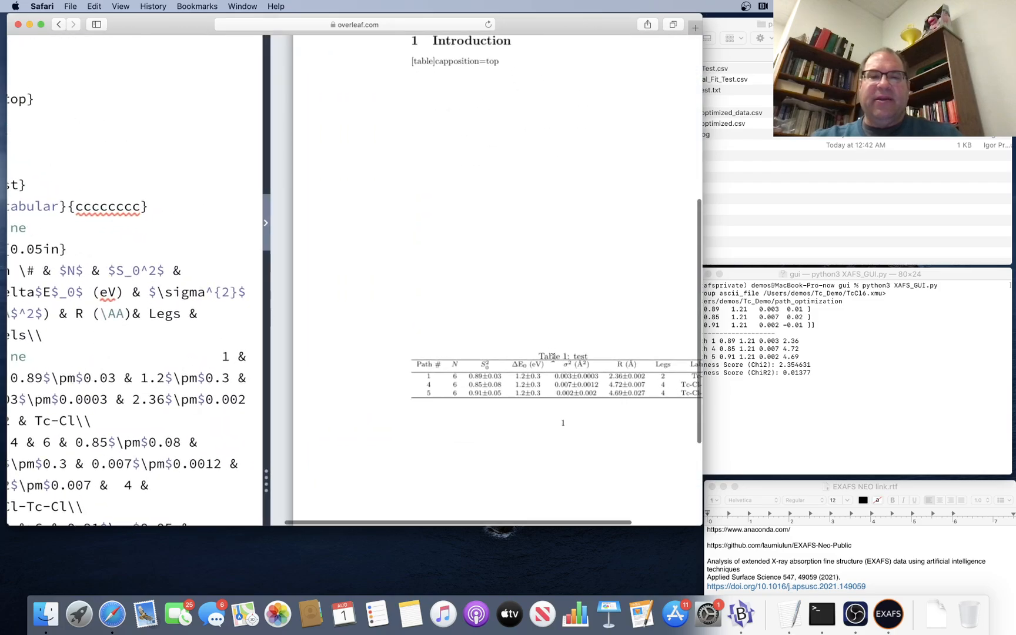
pyautogui.hscroll(6, 552, 355)
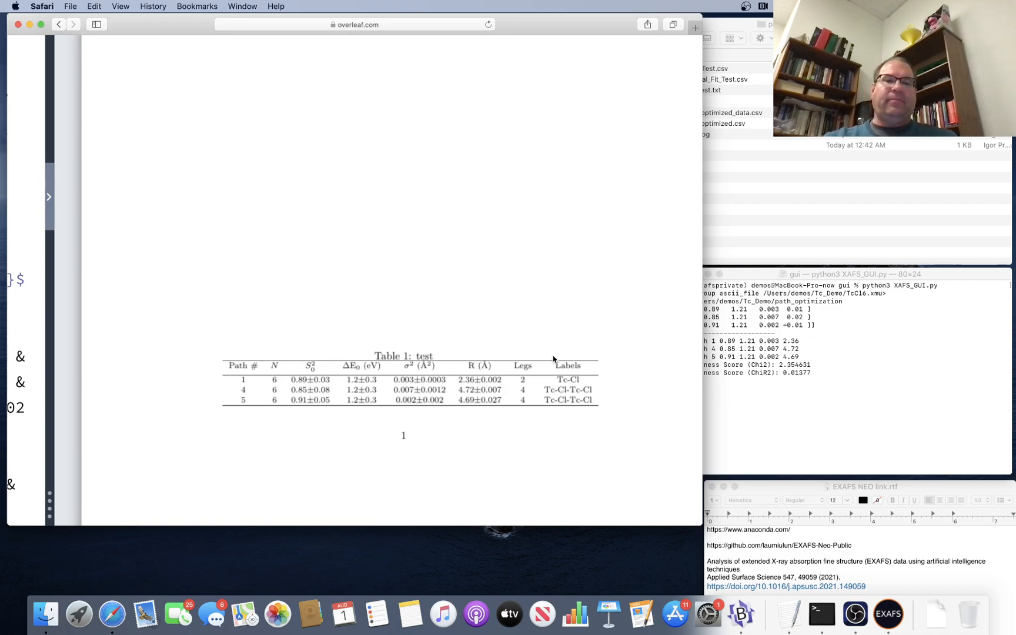
pyautogui.scroll(-5, 554, 359)
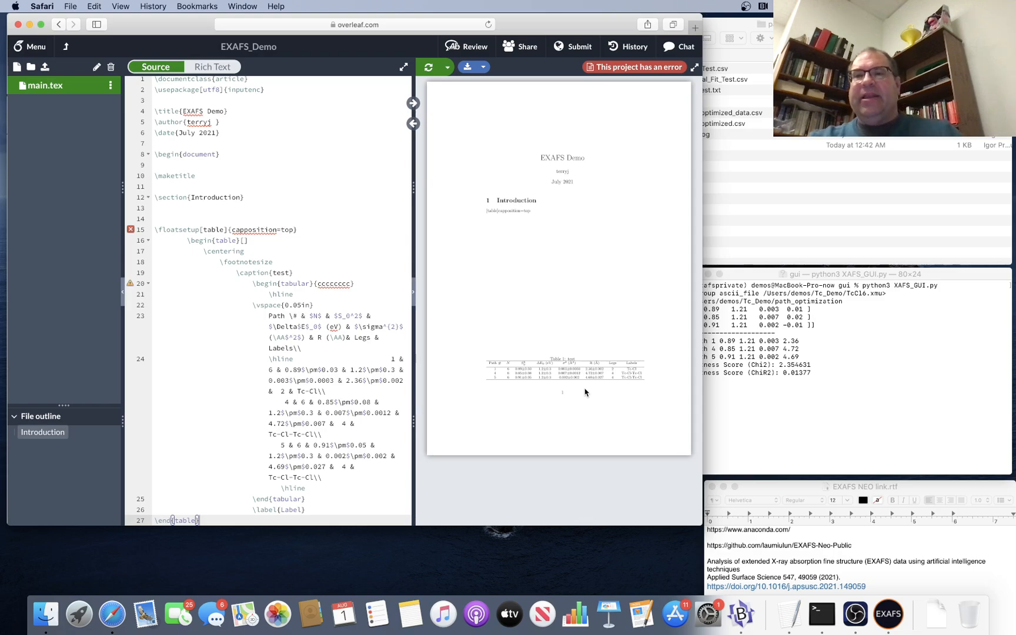
# Bring up the analysis files in Finder and the terminal results, and plot the K and R spectrum again in EXAFS Neo.
pyautogui.click(778, 170)
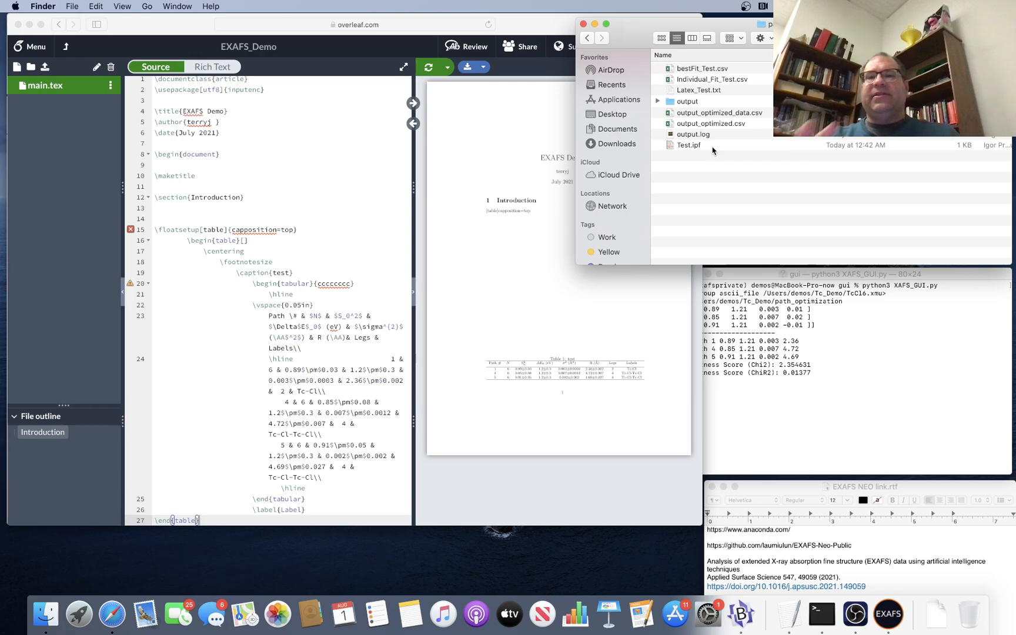
pyautogui.click(811, 392)
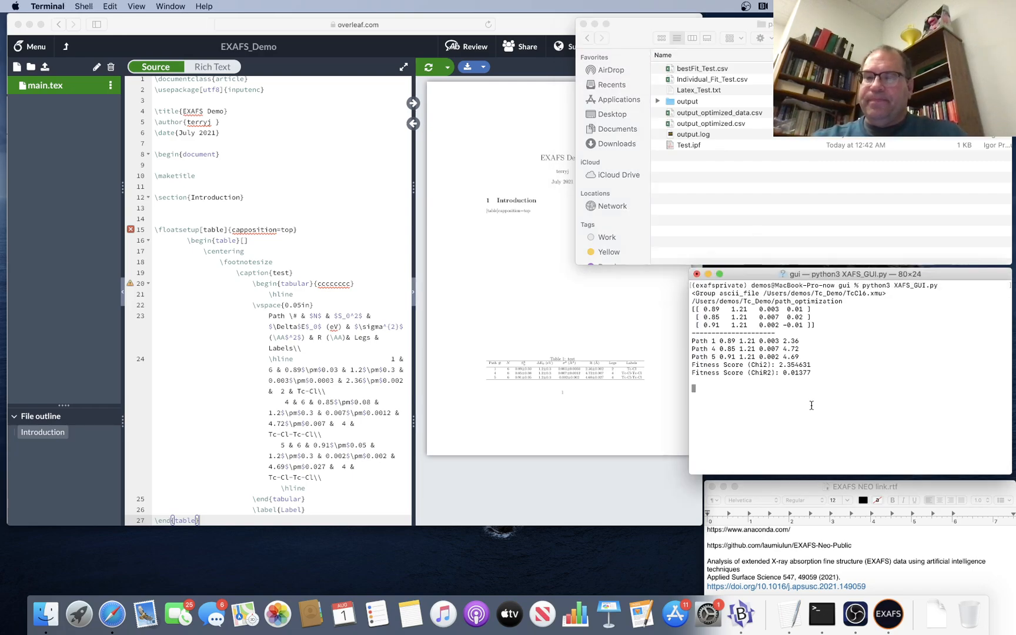
pyautogui.click(886, 611)
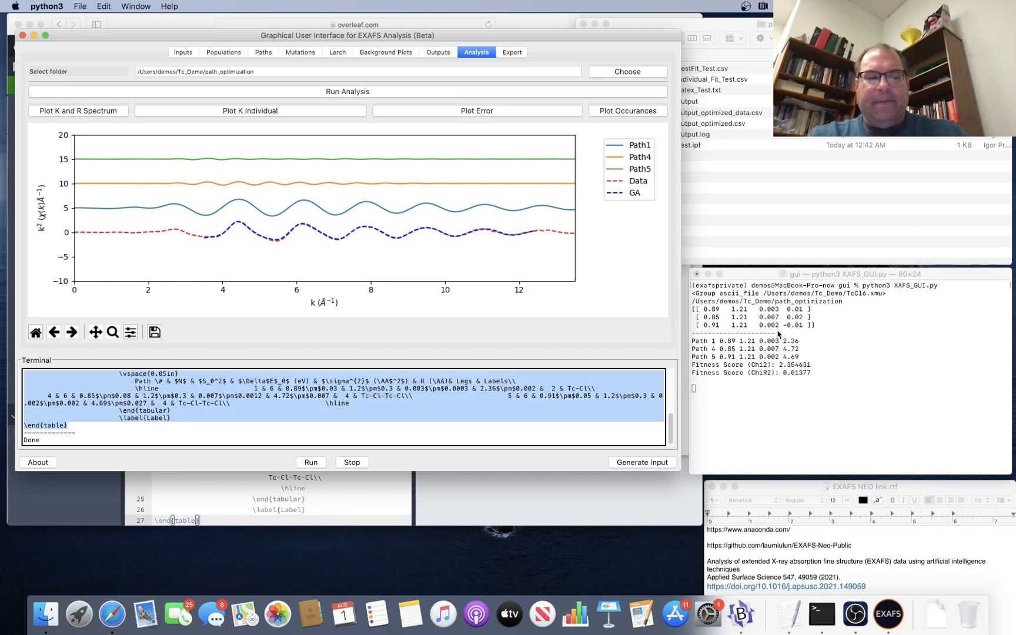
pyautogui.click(118, 111)
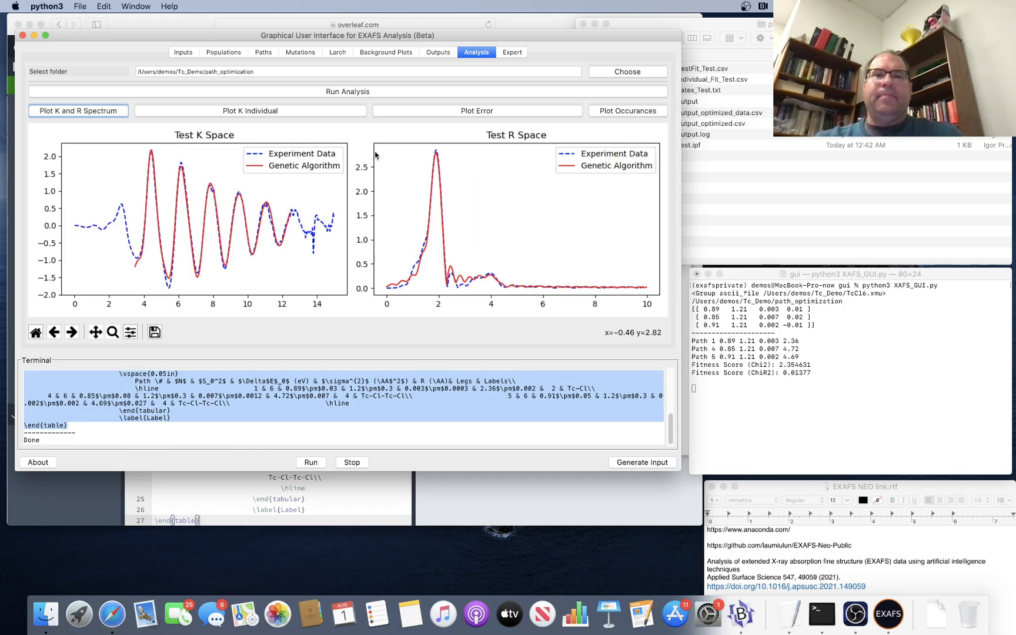
pyautogui.click(746, 6)
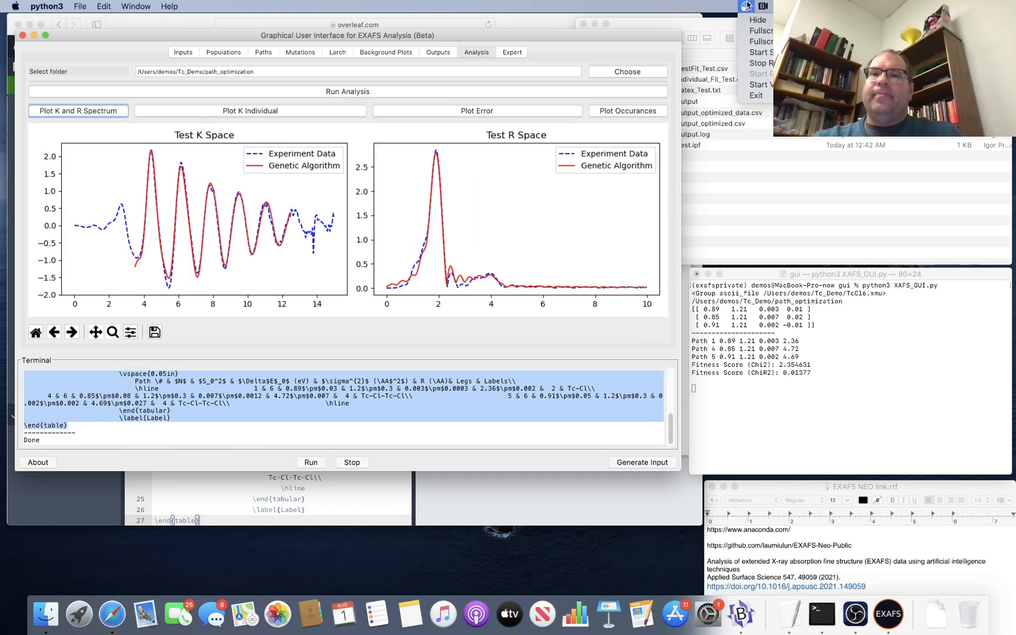